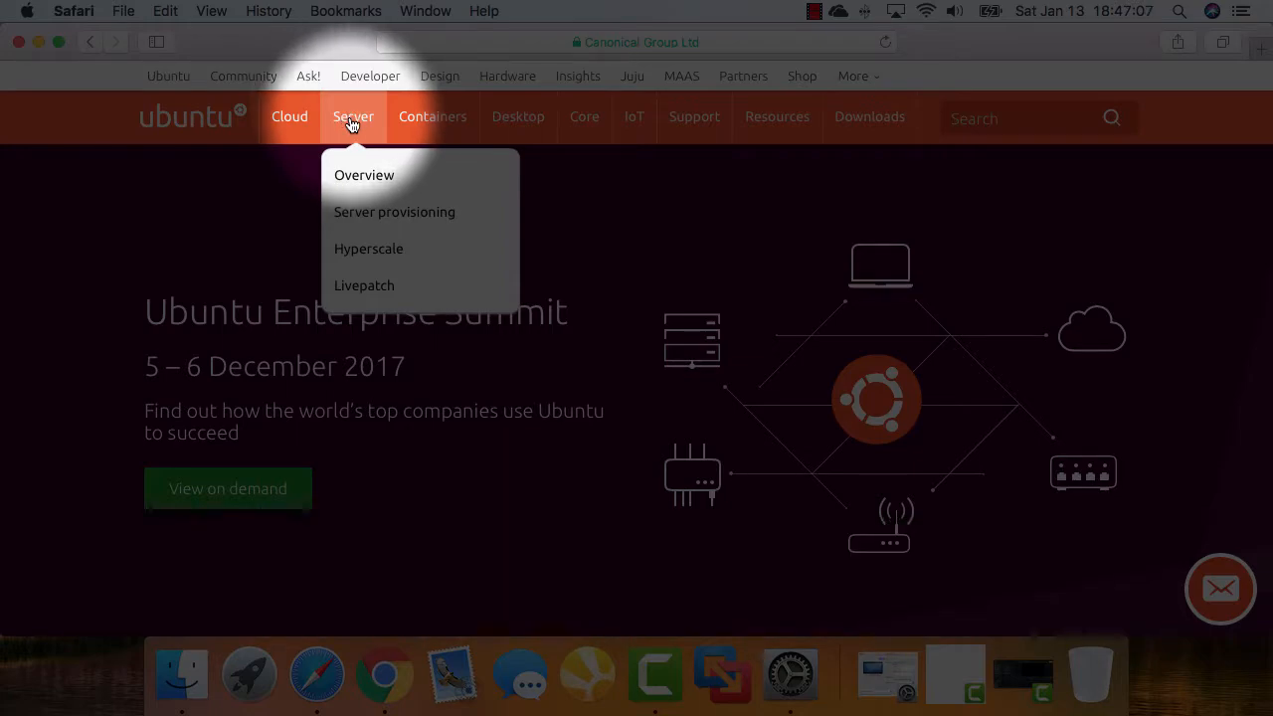
From ubuntu.com's Server menu, load the Ubuntu Server Overview page
left_click(350, 119)
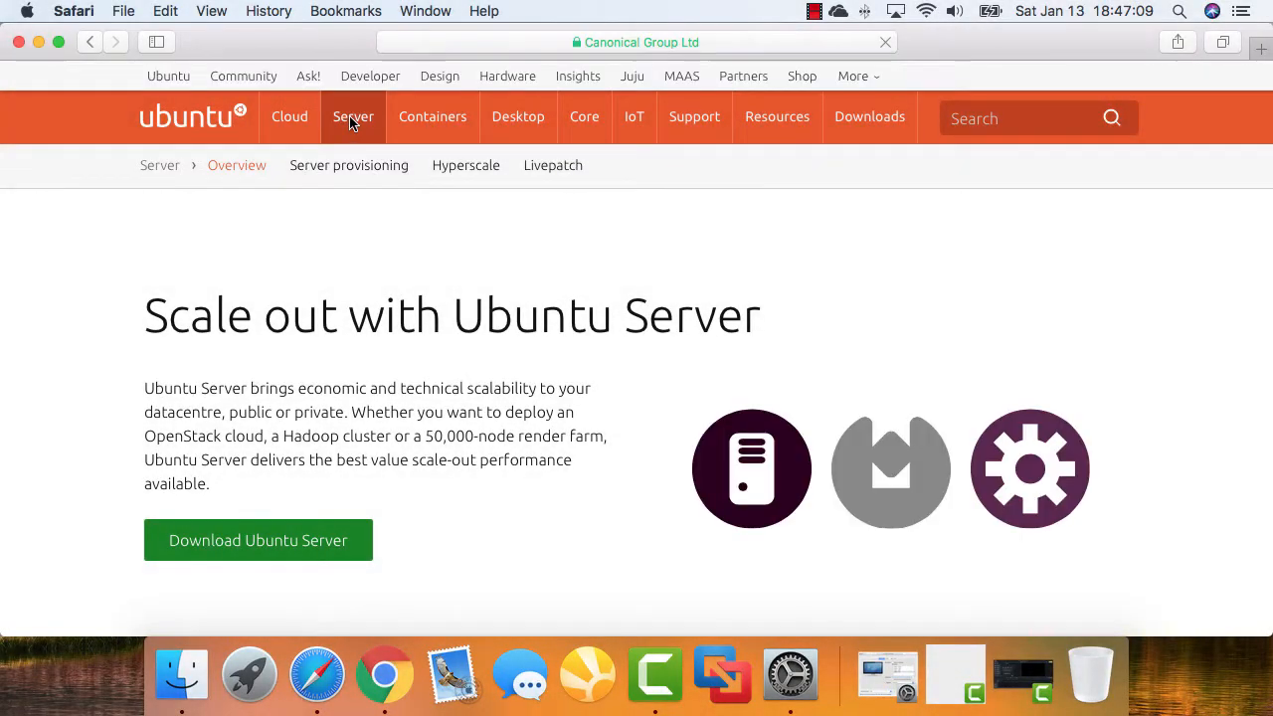
Go to the Ubuntu Server download page and download Ubuntu Server 16.04.3 LTS
scroll(438, 213, "down", 5)
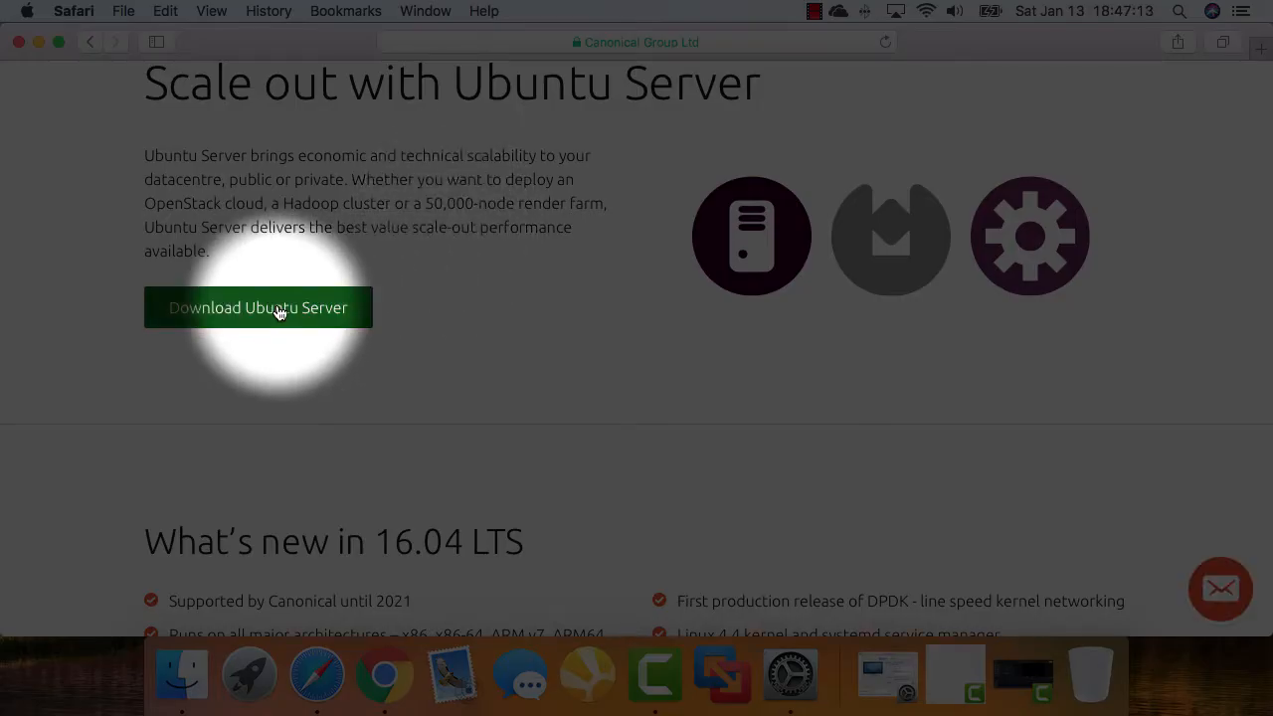
left_click(279, 312)
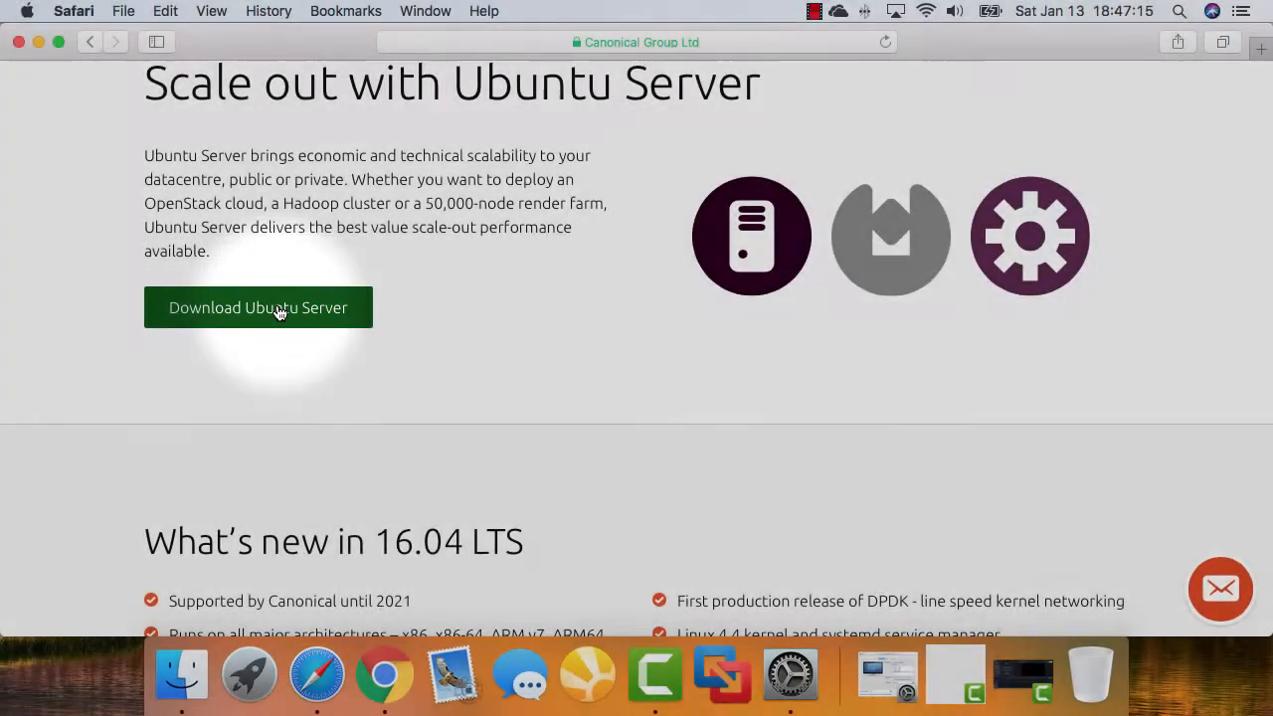
scroll(384, 289, "down", 5)
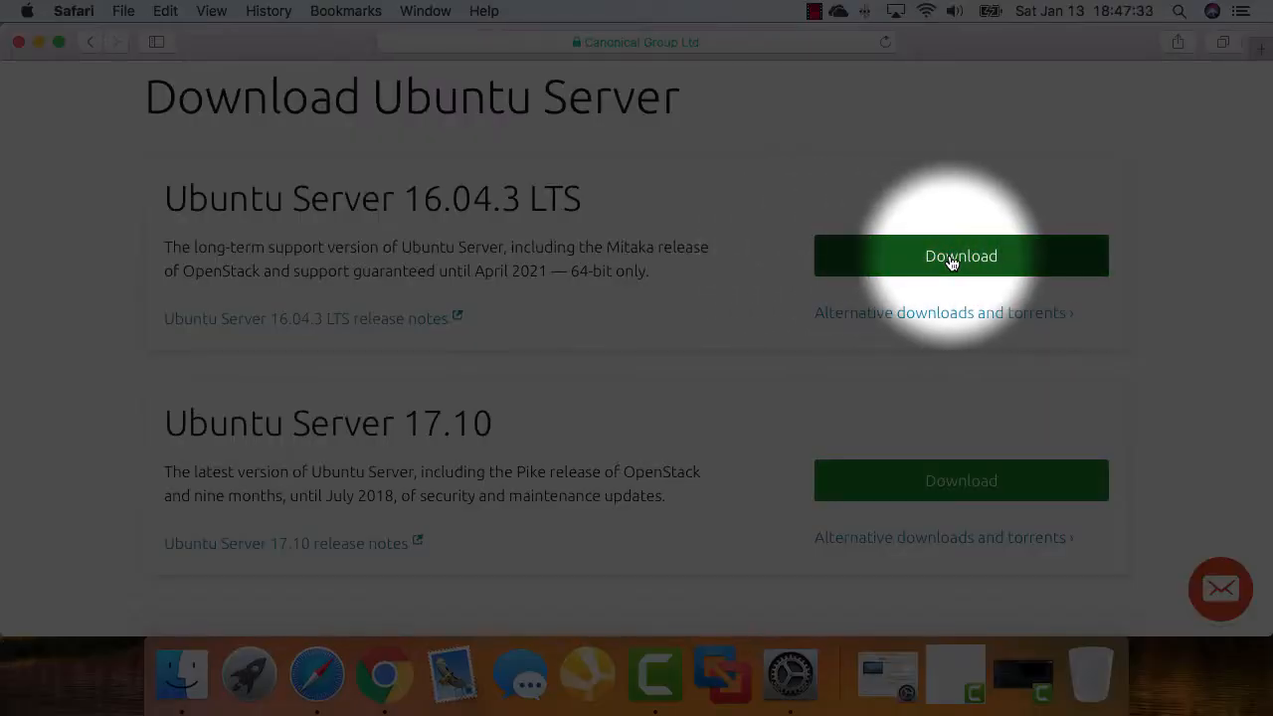
left_click(951, 261)
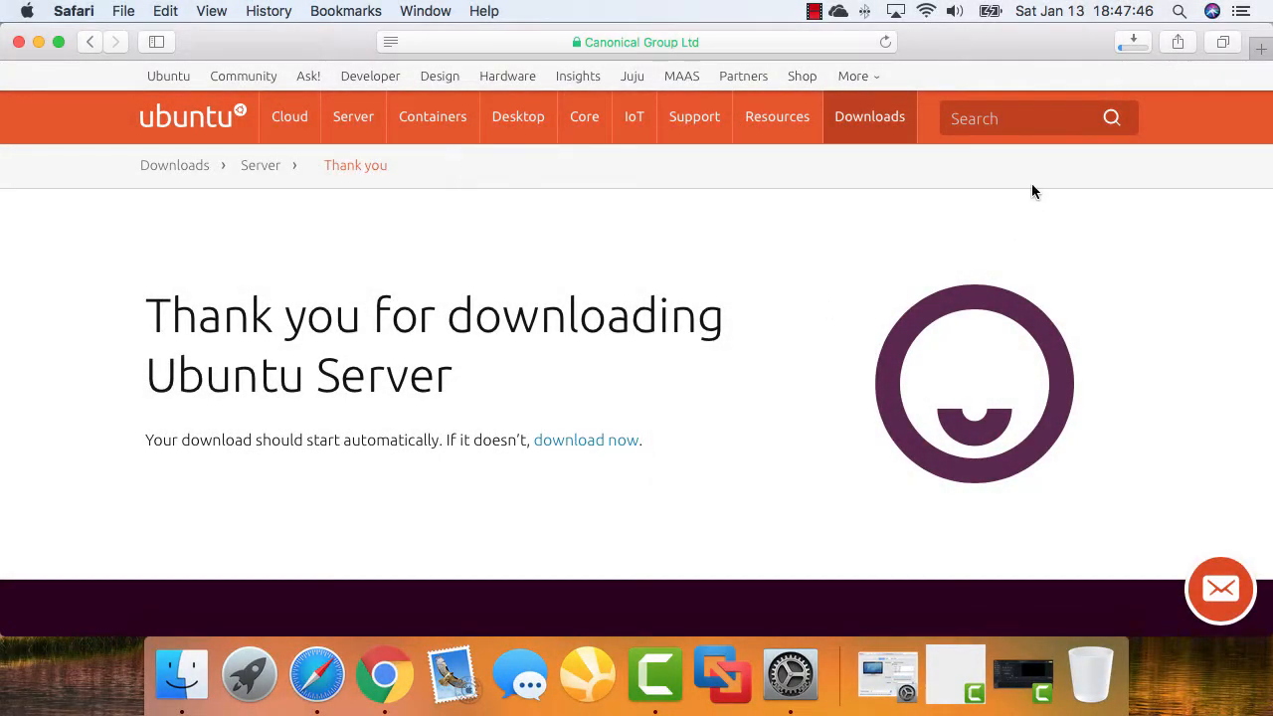
Check that ubuntu-16.04.3-server-amd64.iso (865.1 MB) is in Safari's downloads, then close the window
left_click(1136, 43)
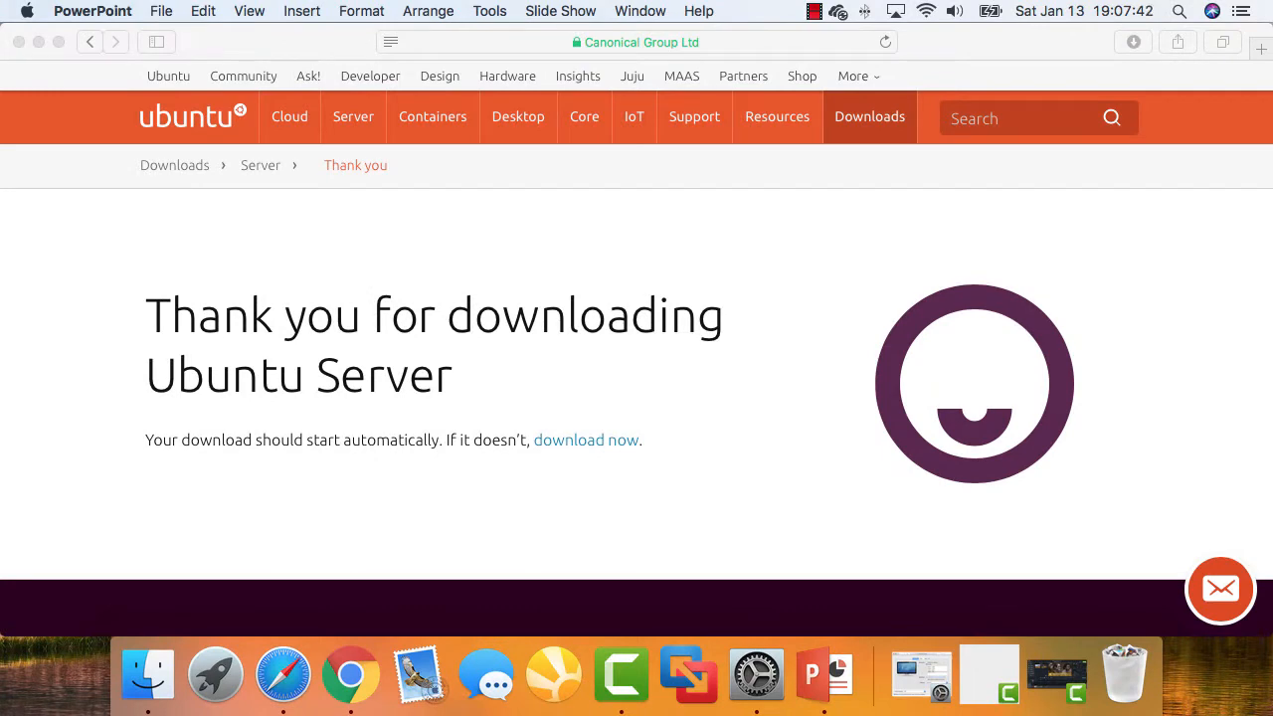
left_click(1134, 42)
left_click(1134, 42)
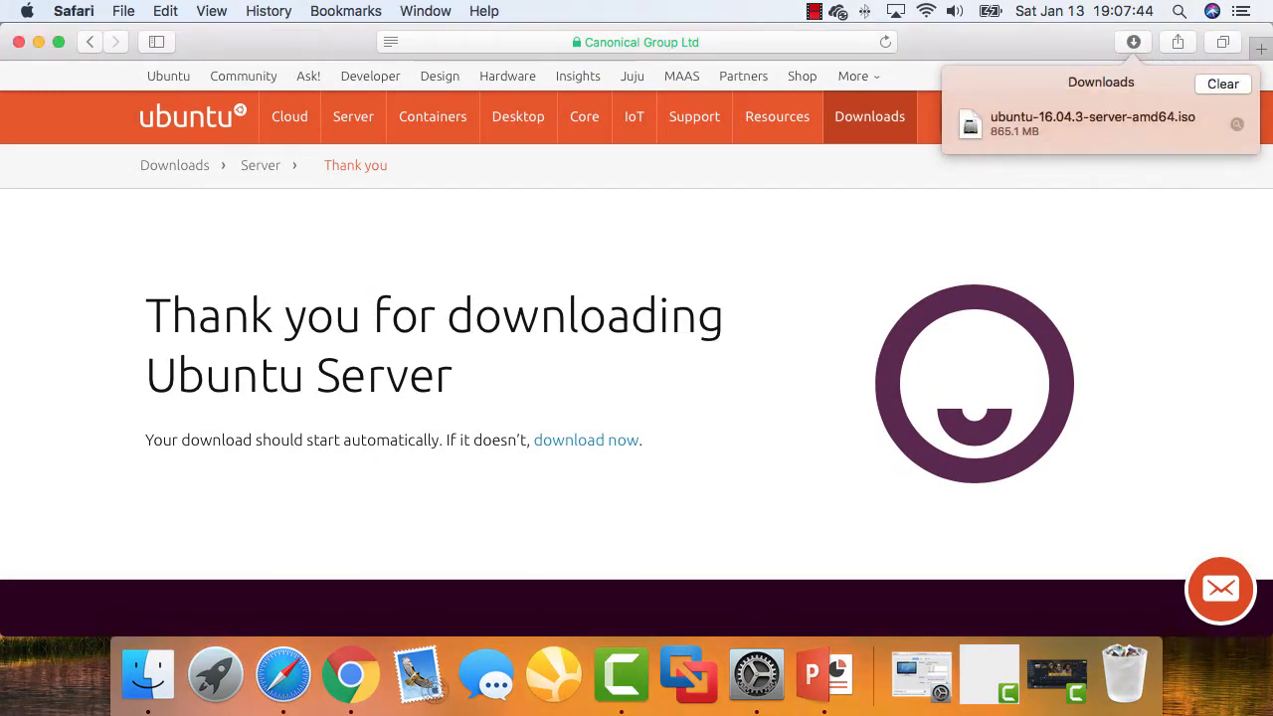
left_click(1134, 41)
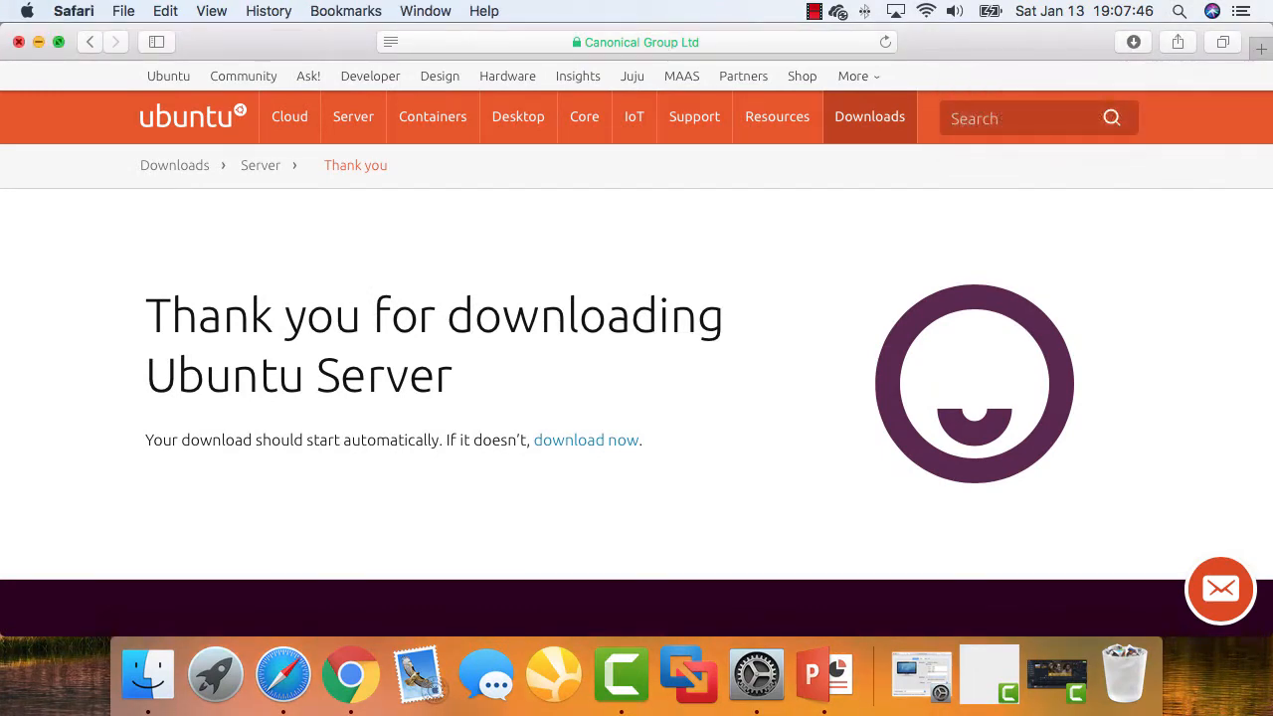
key("super+w")
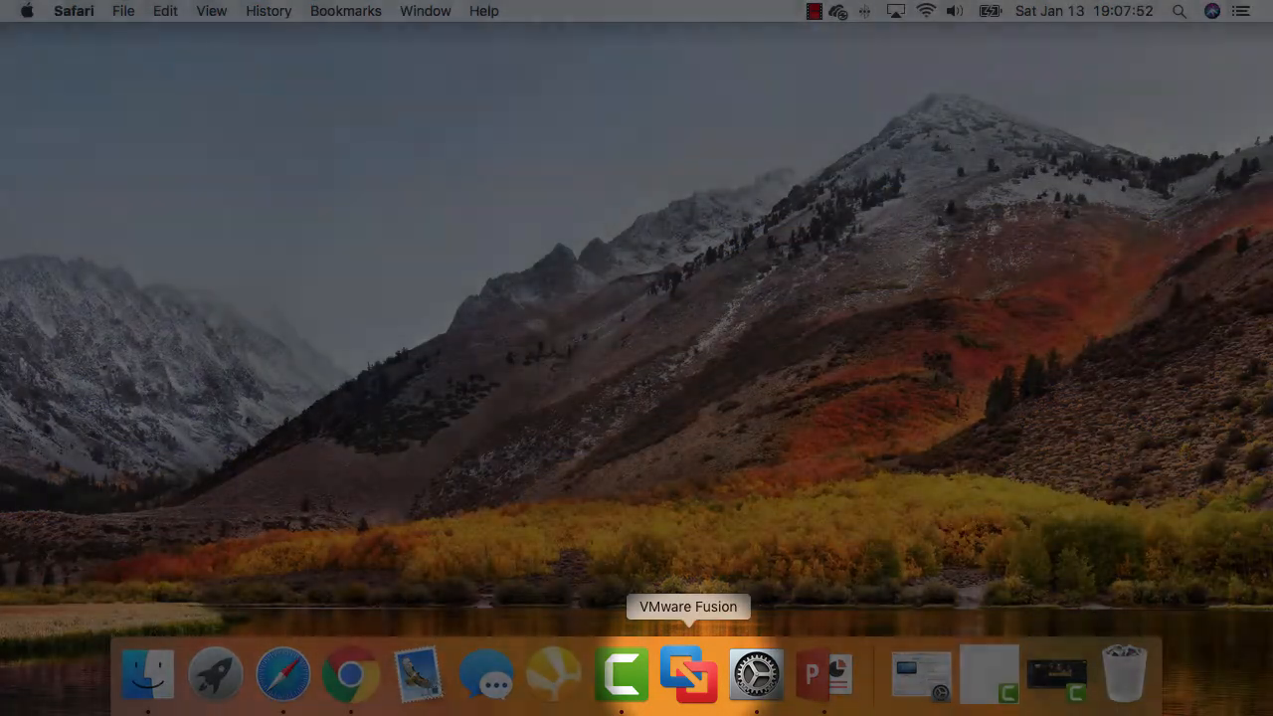
Launch VMware Fusion, choose Install from disc or image, and browse for another disc image
left_click(688, 674)
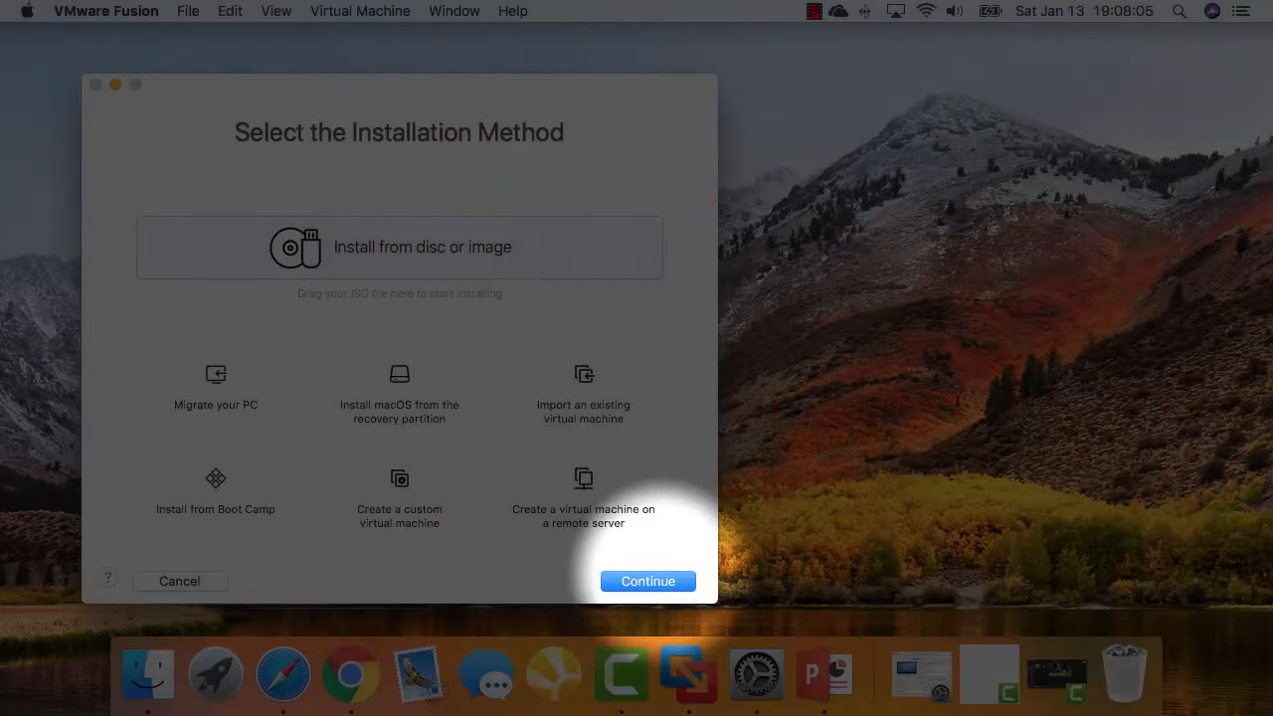
left_click(648, 581)
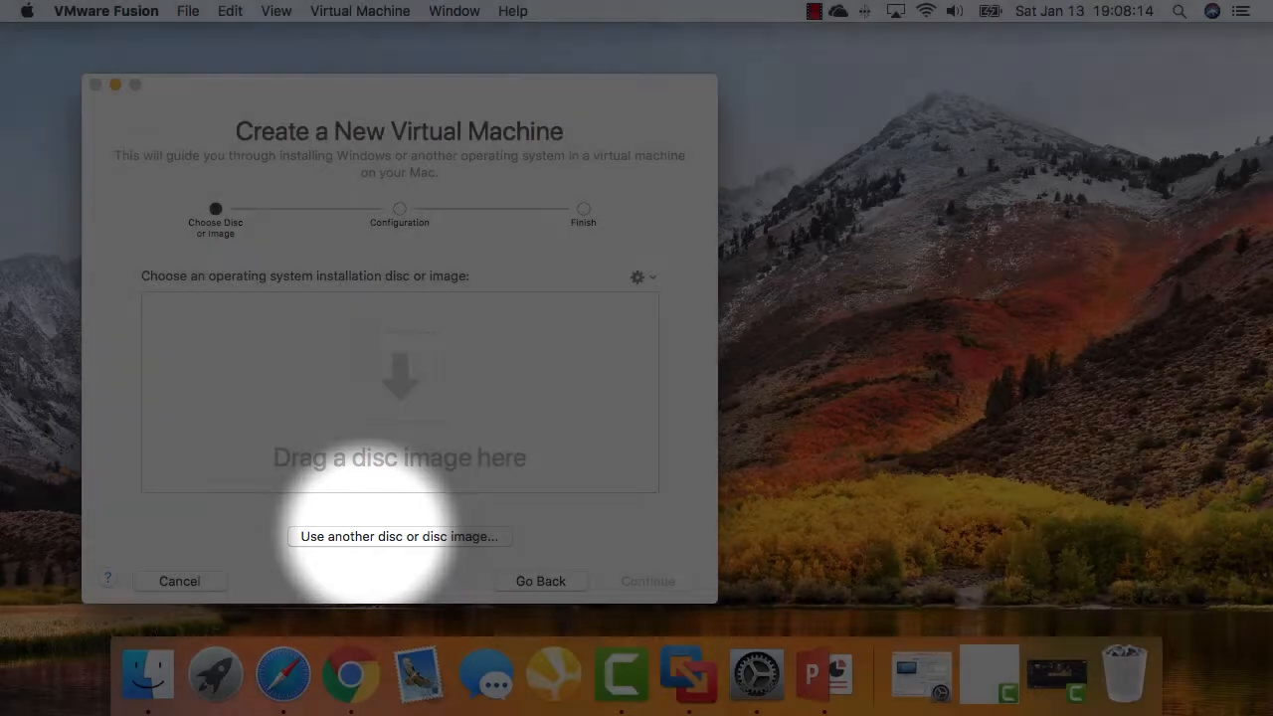
left_click(383, 537)
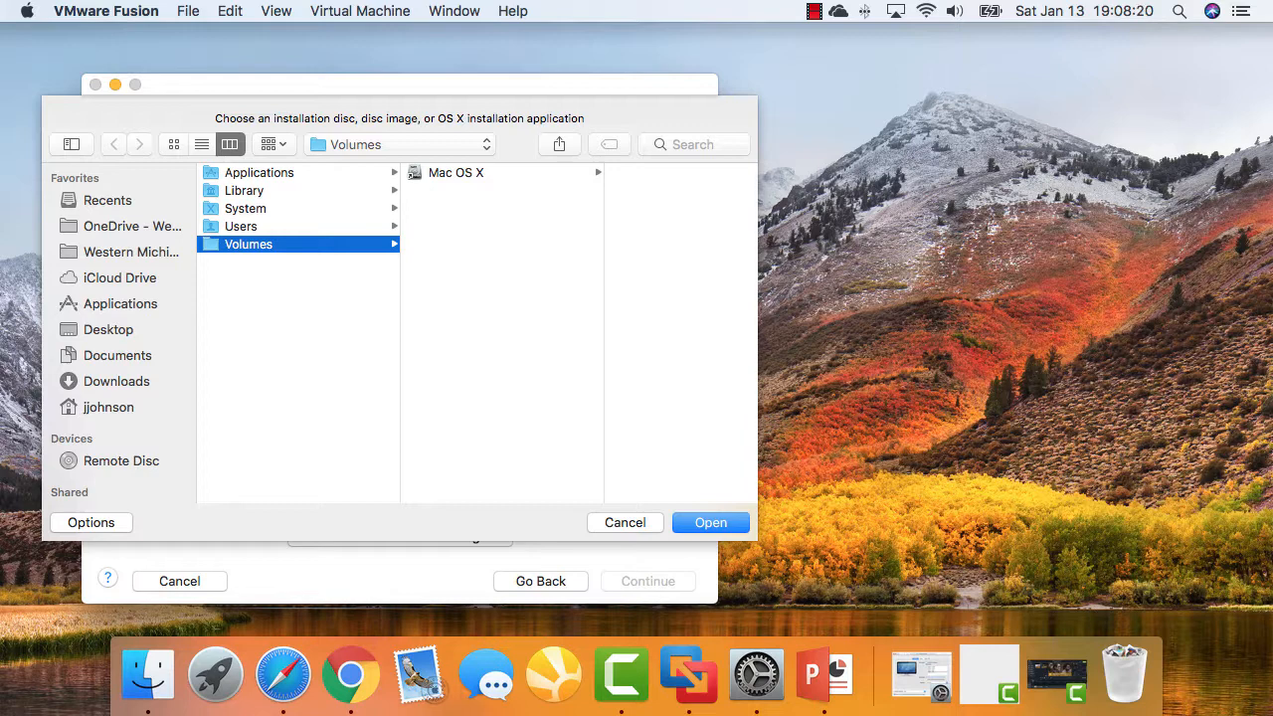
Pick ubuntu-16.04.3-server-amd64.iso from the Downloads folder as the installation image
left_click(116, 382)
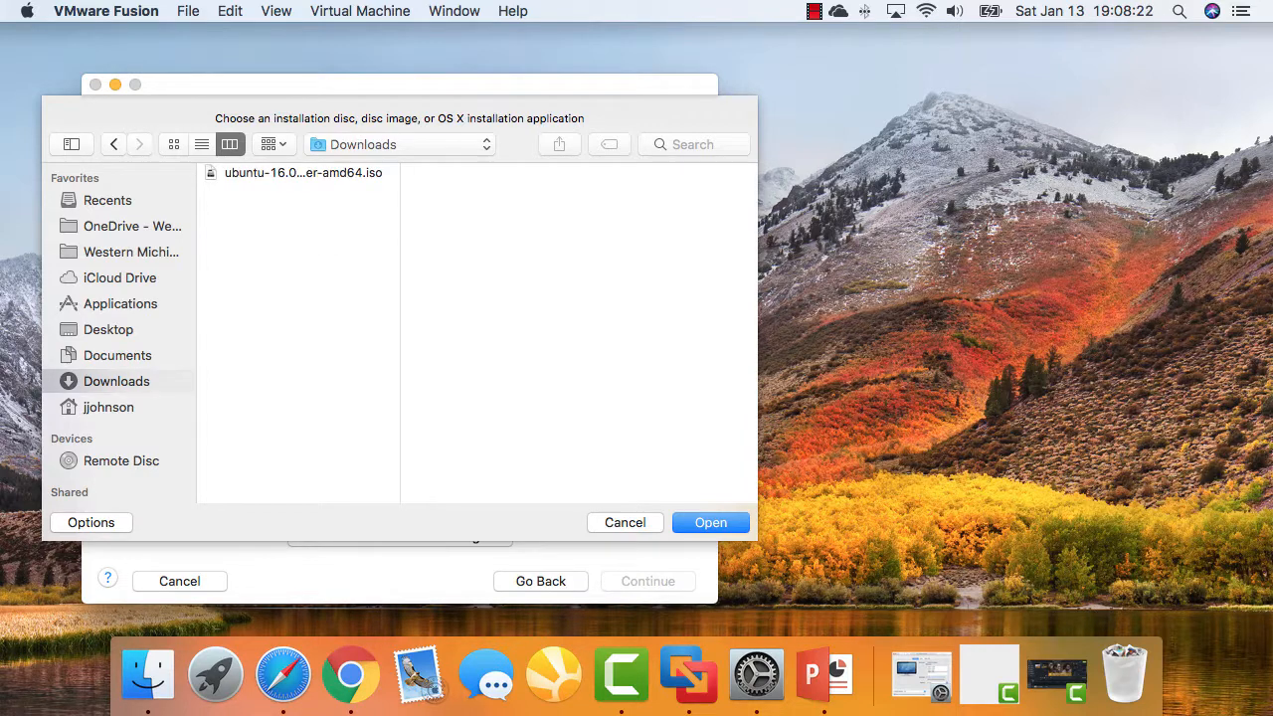
left_click_drag(401, 333, 501, 333)
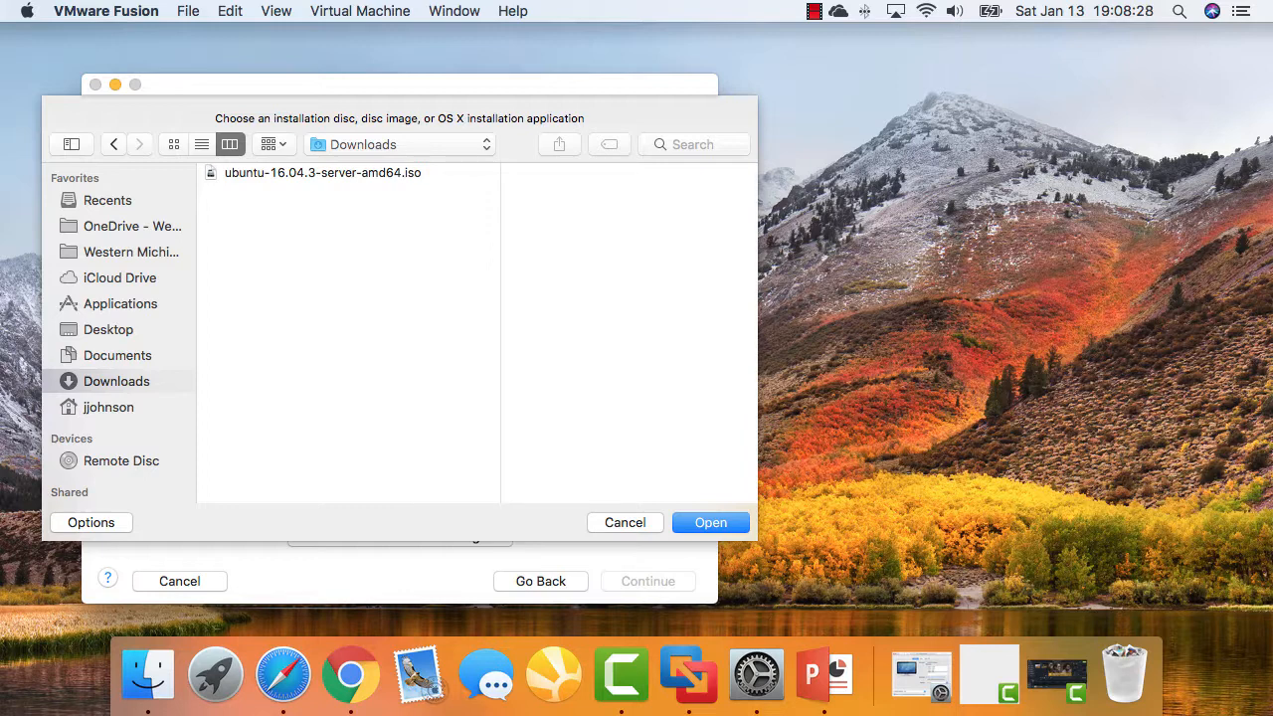
left_click(322, 173)
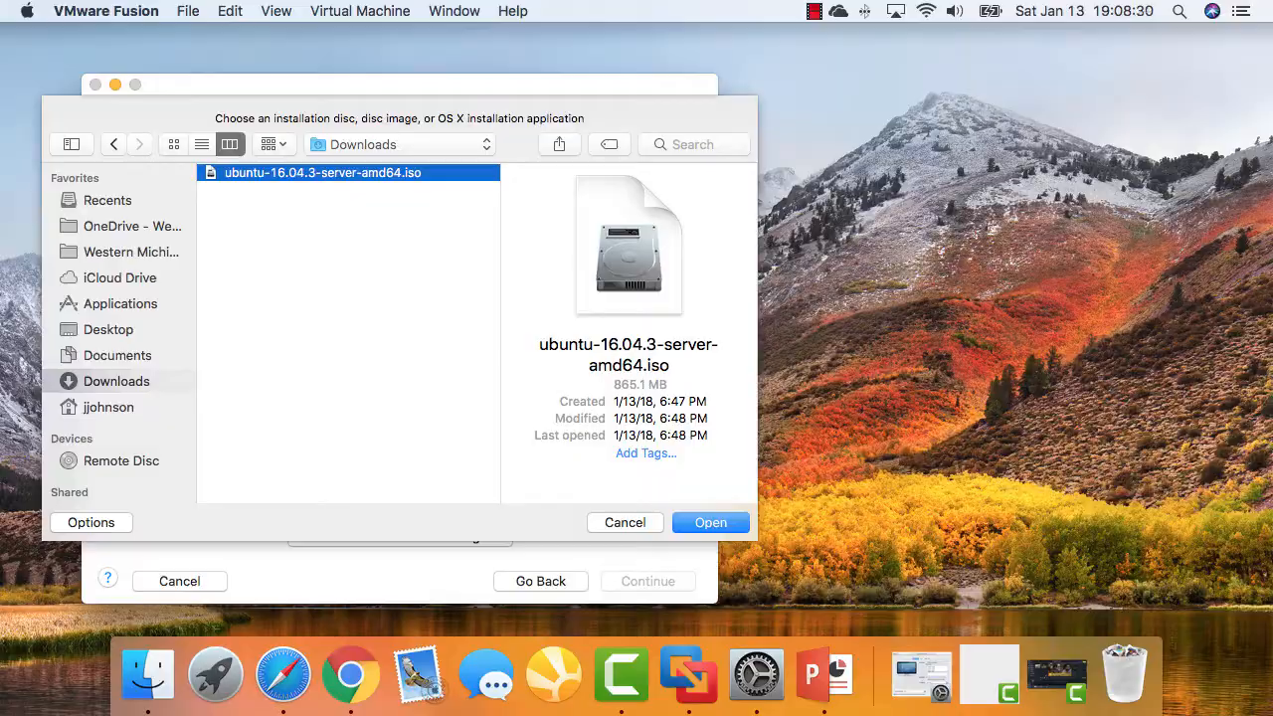
left_click(710, 522)
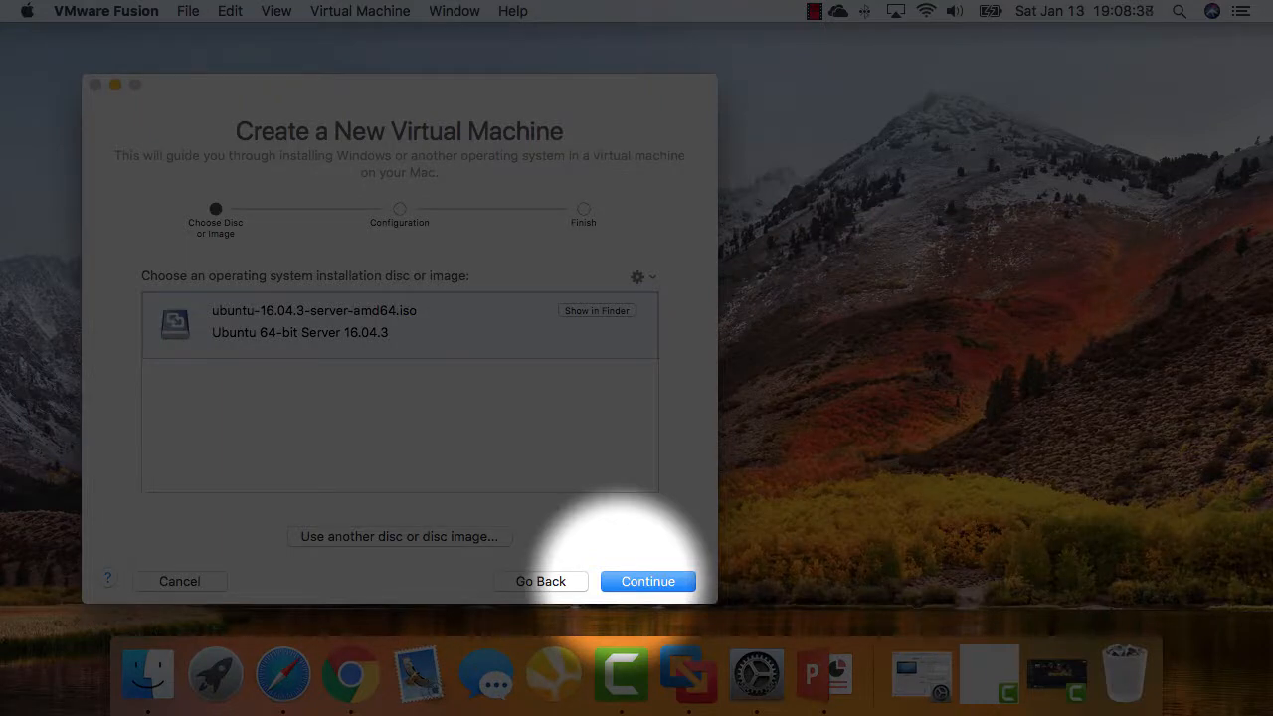
Continue with the chosen ISO and uncheck Use Easy Install for the Linux install
left_click(648, 581)
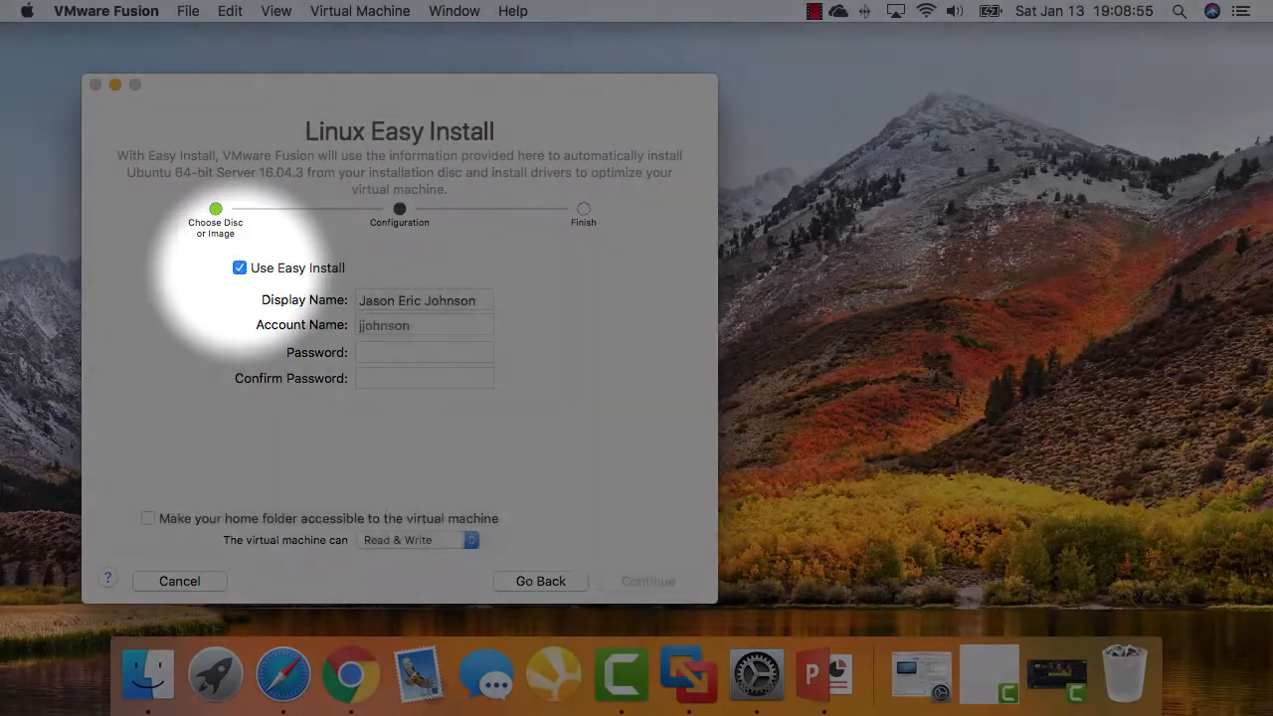
left_click(240, 268)
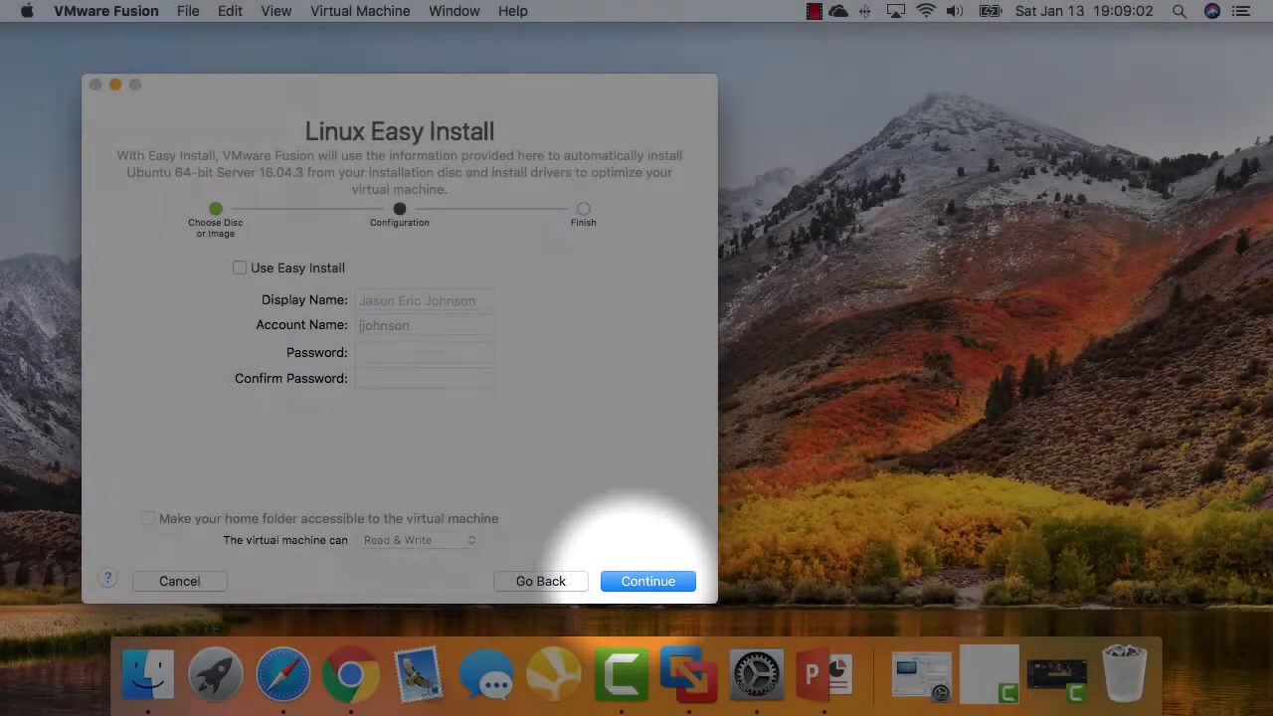
left_click(648, 581)
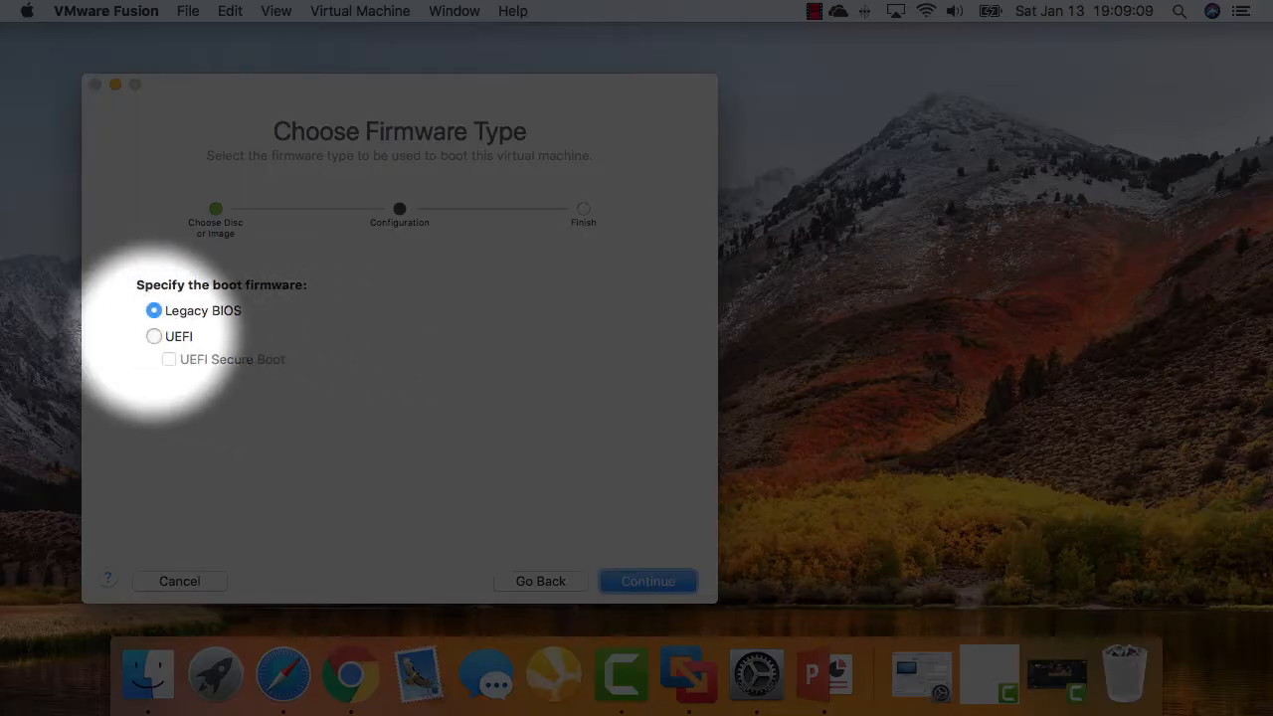
Select UEFI as the boot firmware and continue to the Finish summary
left_click(154, 336)
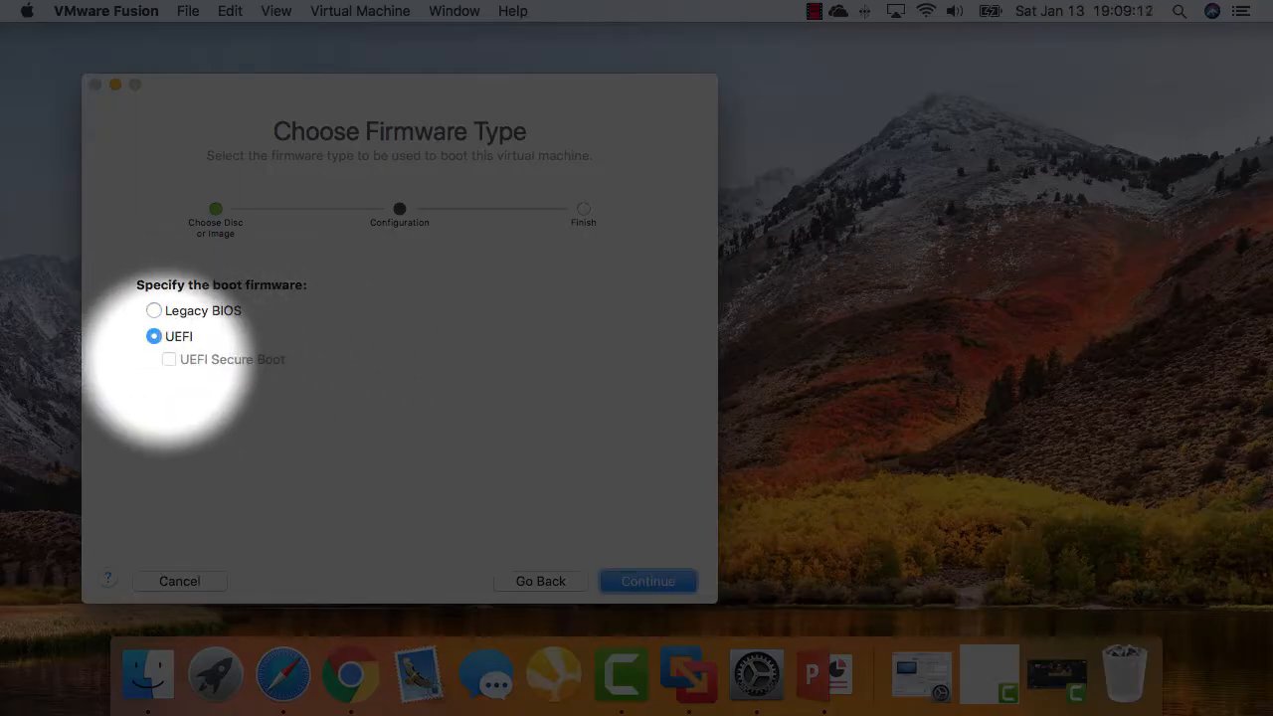
left_click(648, 581)
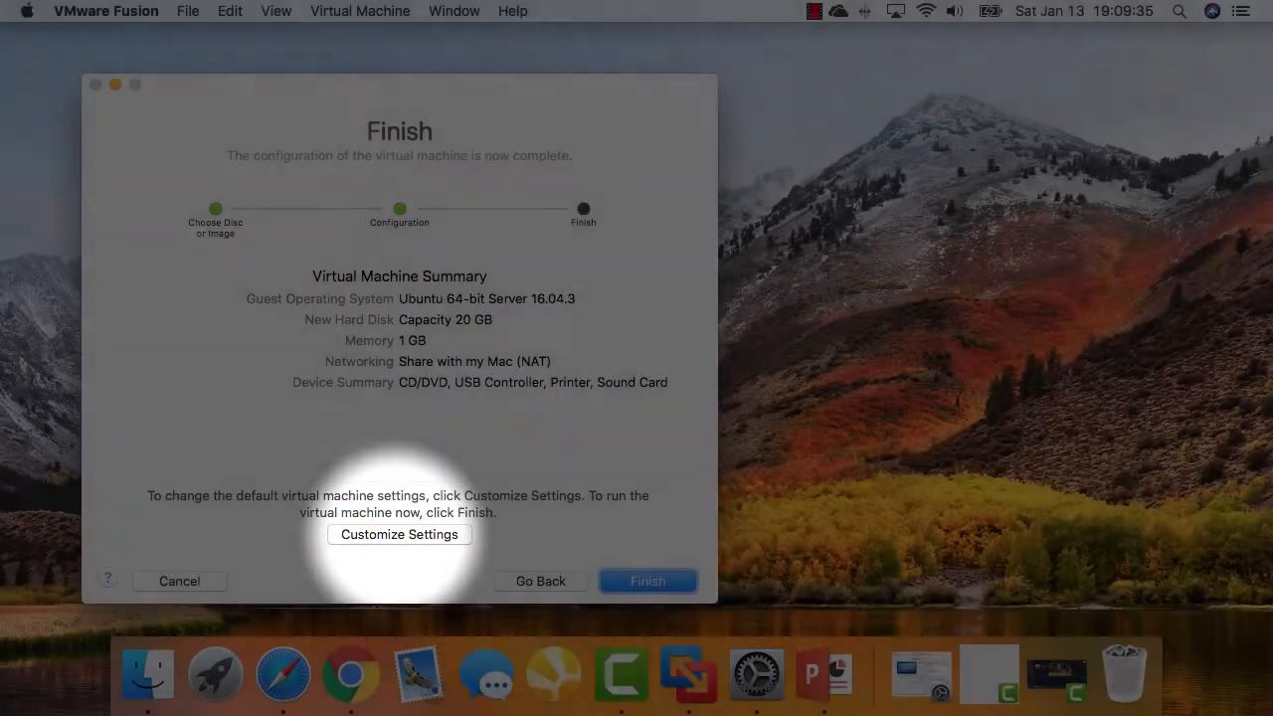
Choose Customize Settings and save the virtual machine as 'Ubuntu Test Server'
left_click(399, 534)
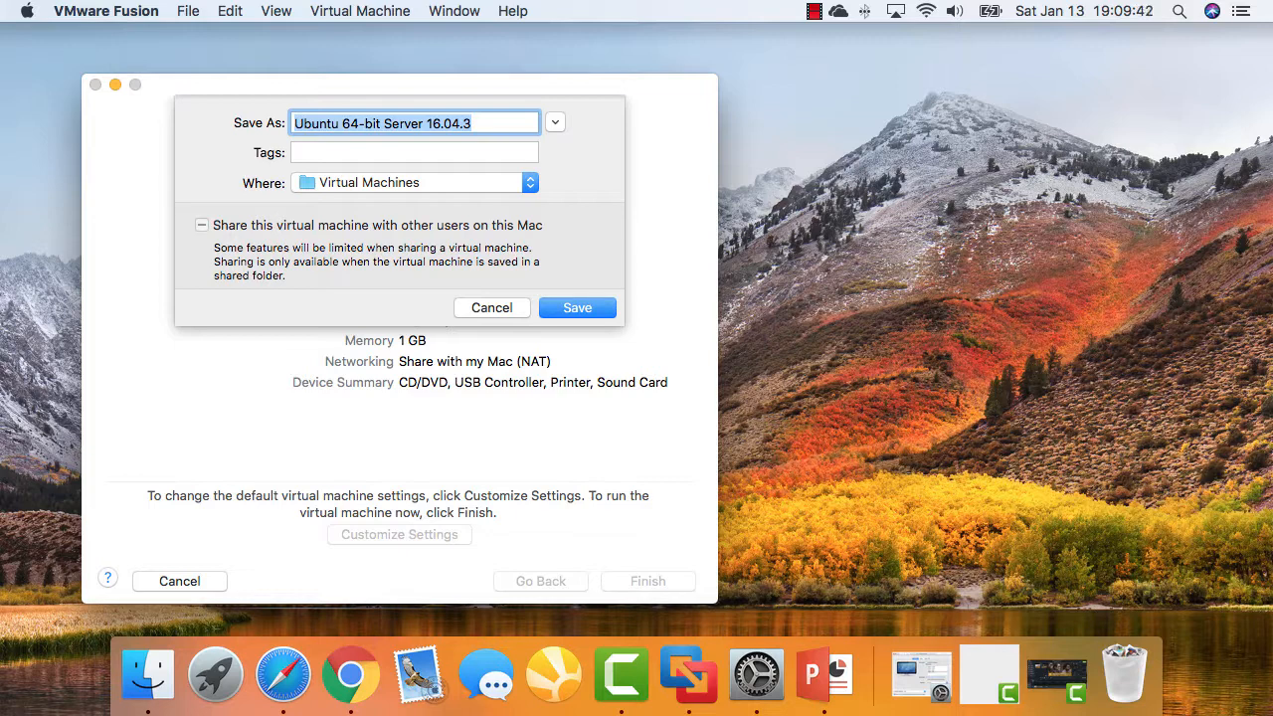
type("Ubuntu")
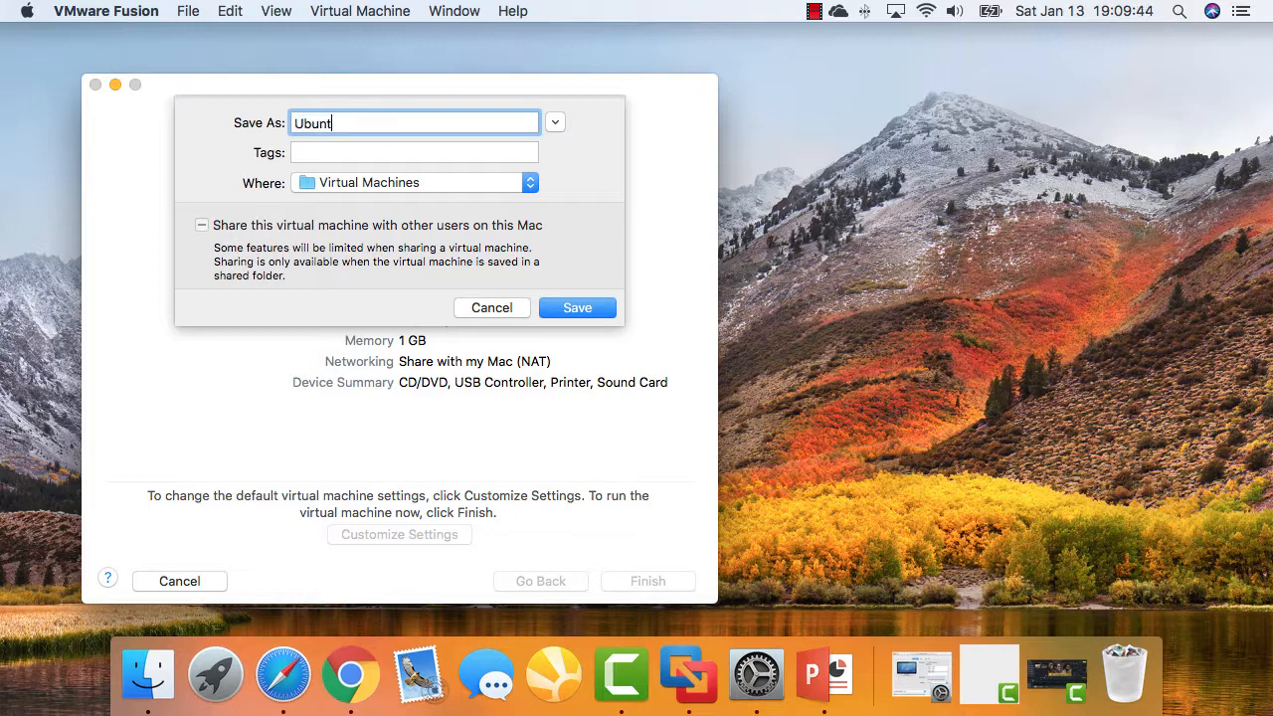
type(" Test Server")
key("Return")
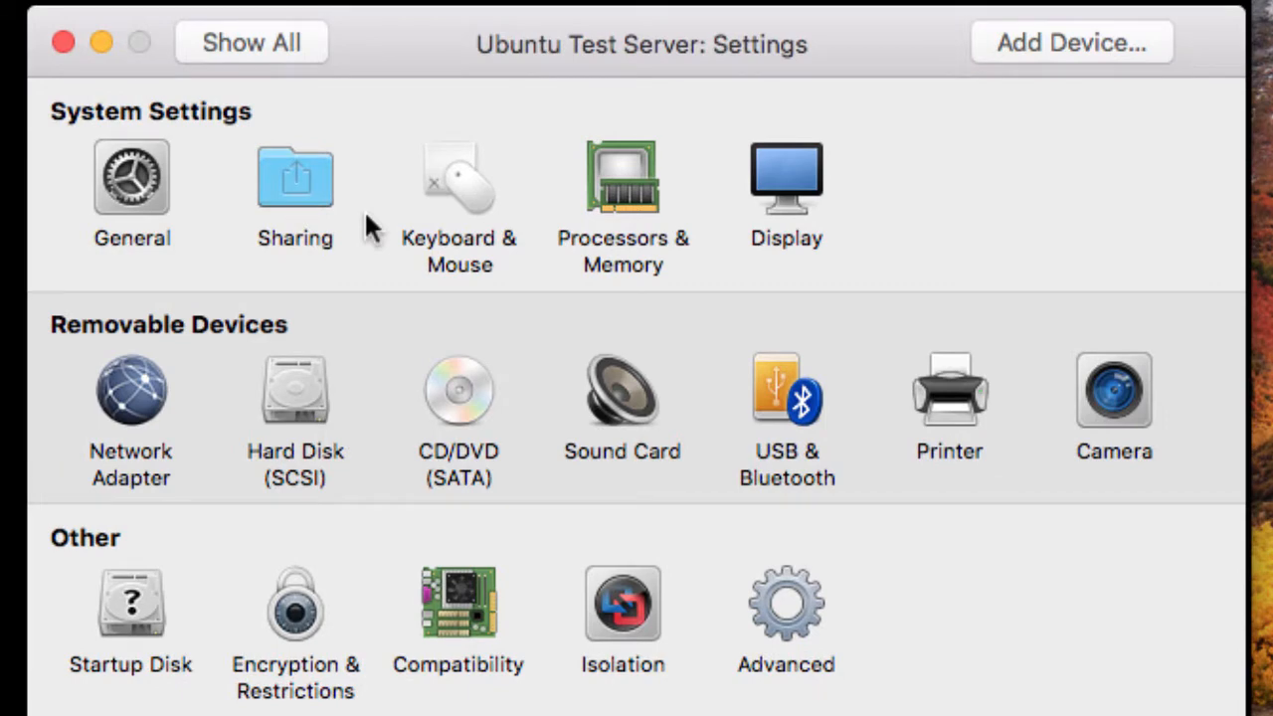
Review Processors & Memory, keeping 1 processor core and 1024 MB, then close Settings
left_click(301, 194)
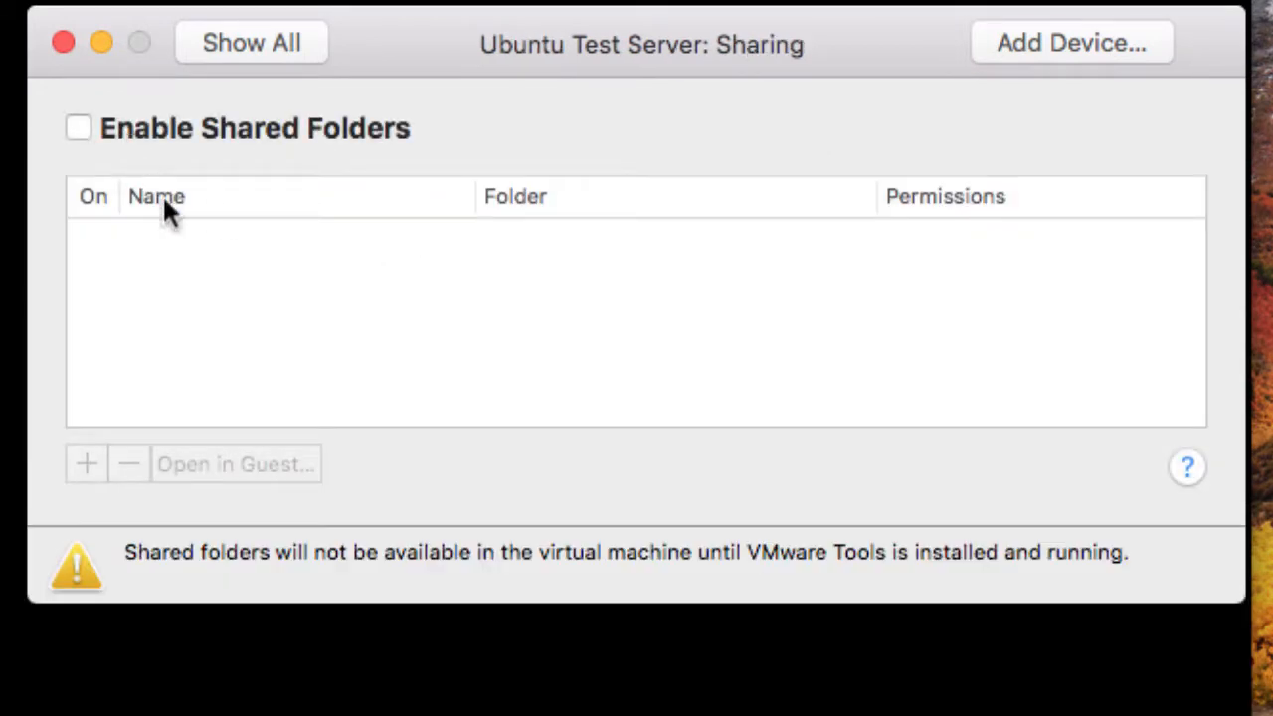
left_click(204, 49)
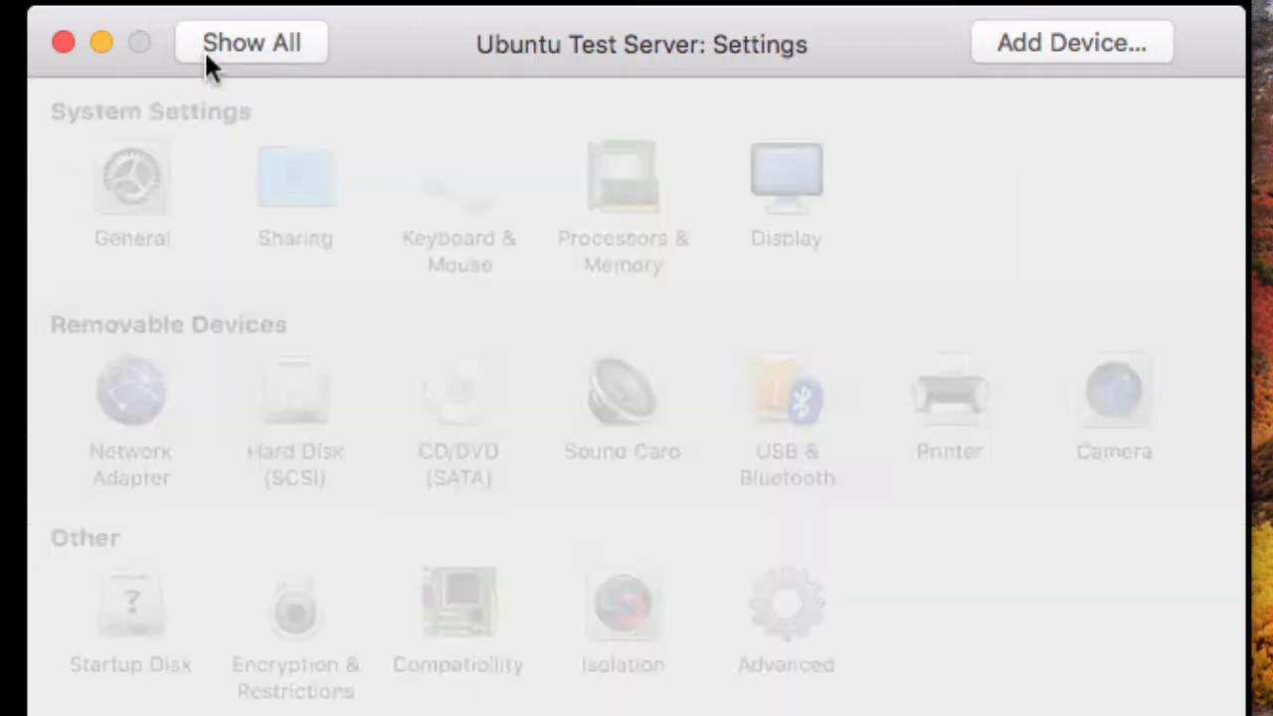
left_click(601, 191)
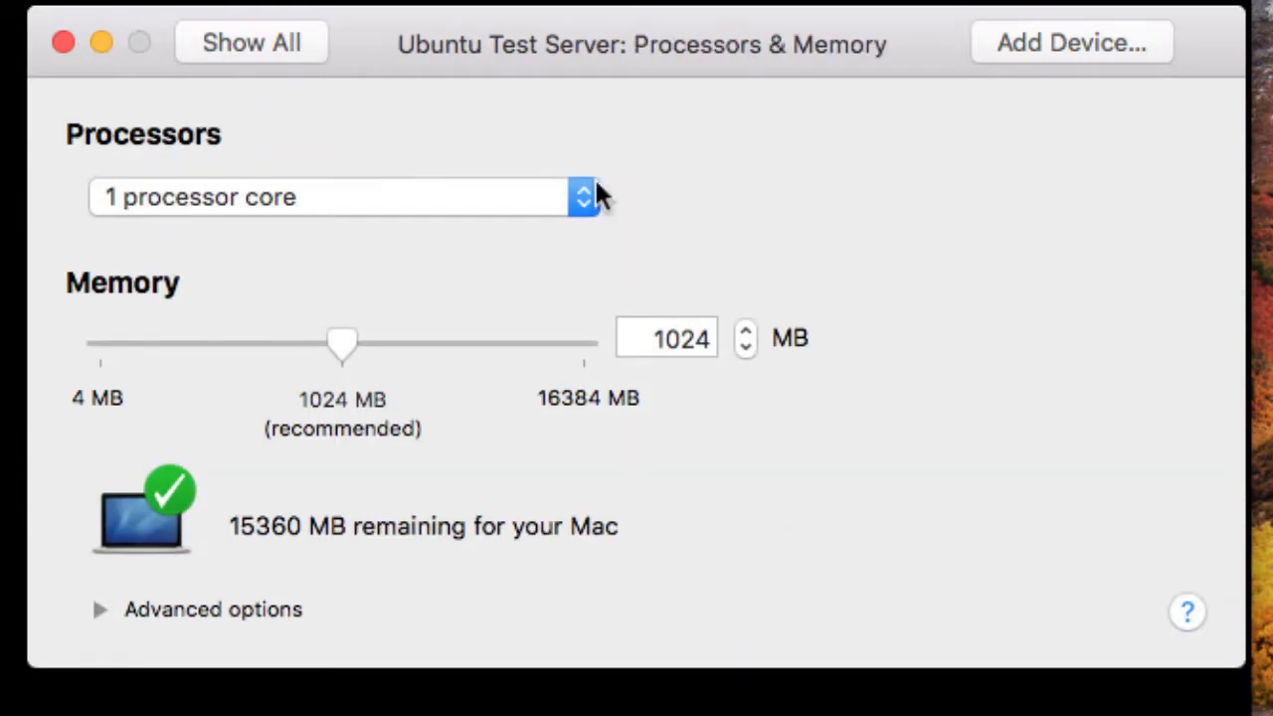
left_click(589, 206)
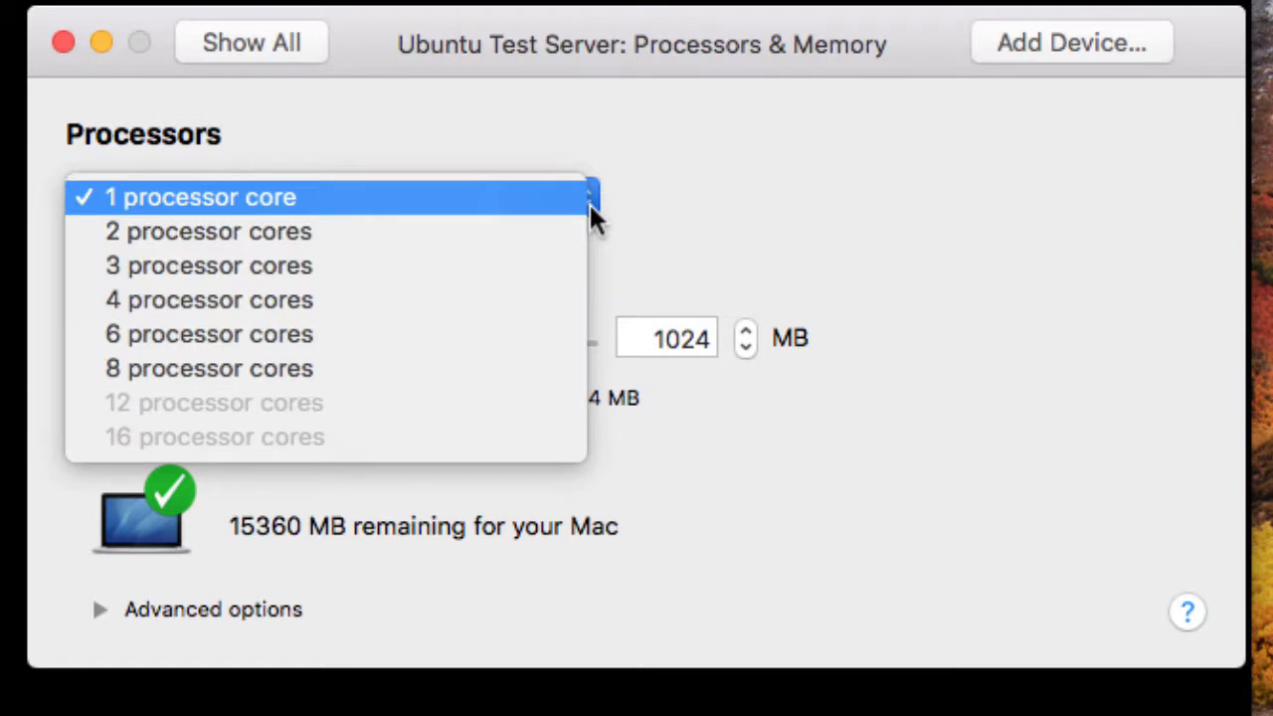
left_click(706, 205)
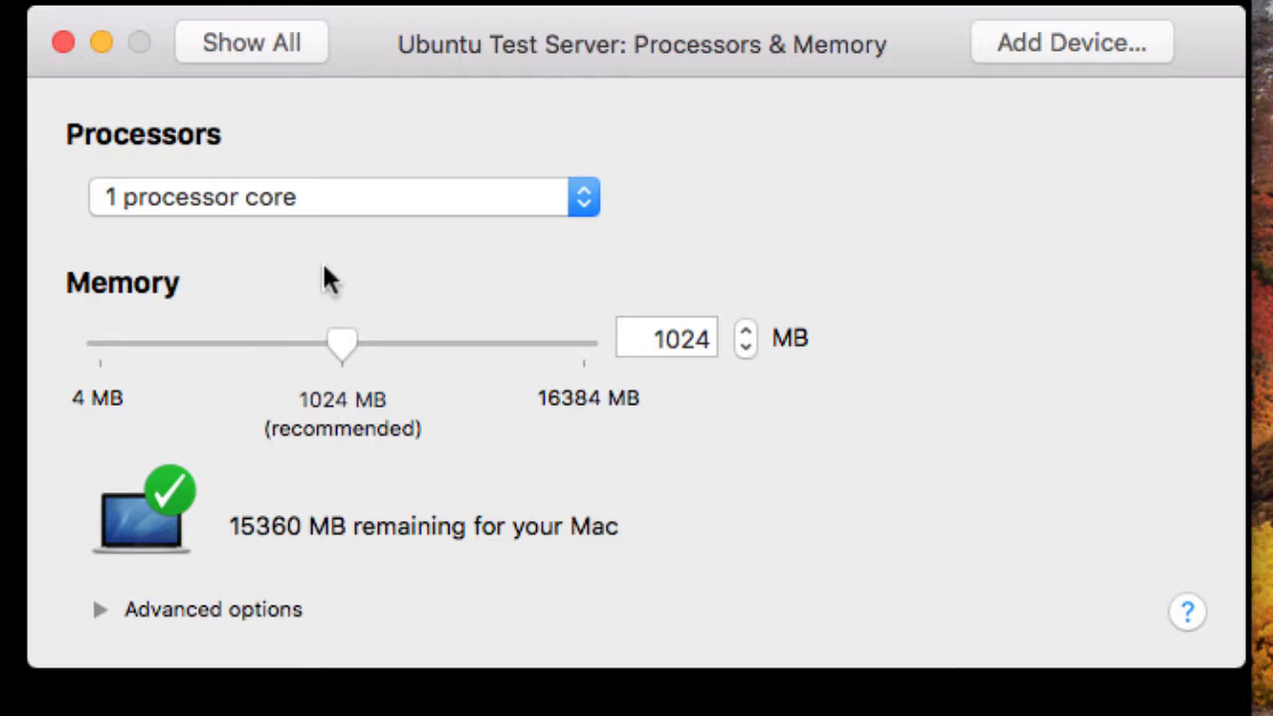
left_click(230, 40)
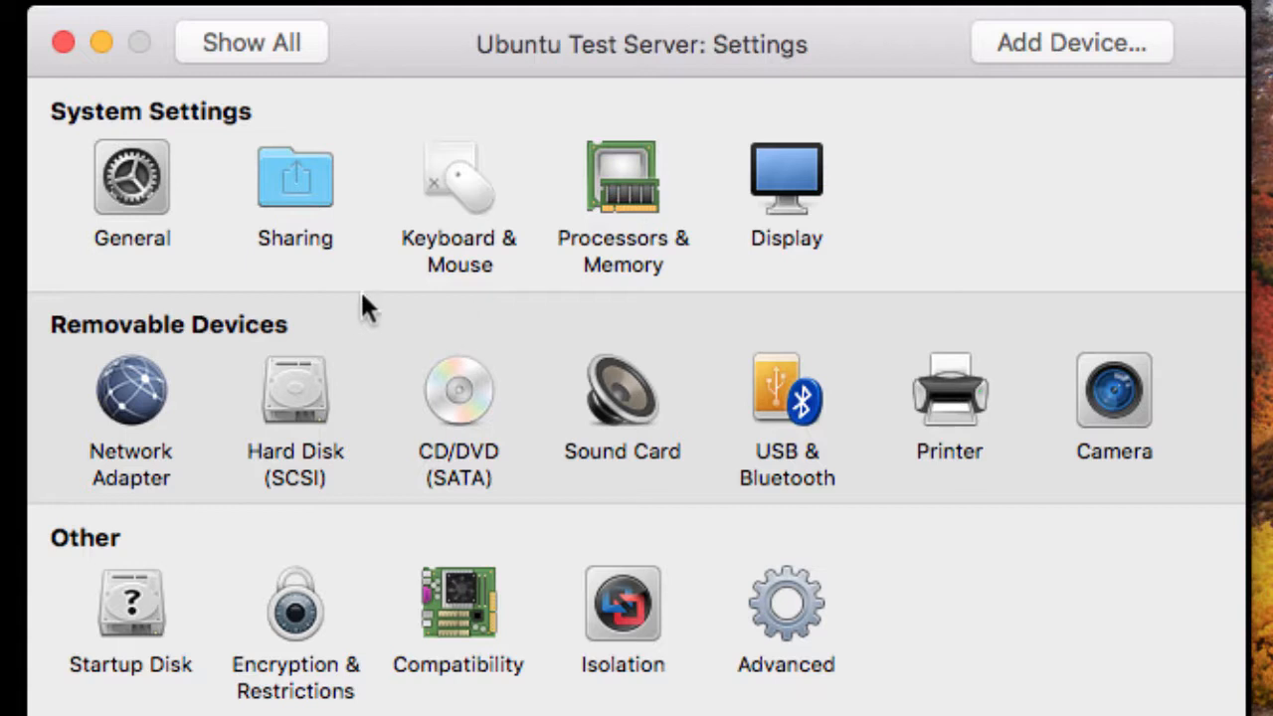
left_click(62, 41)
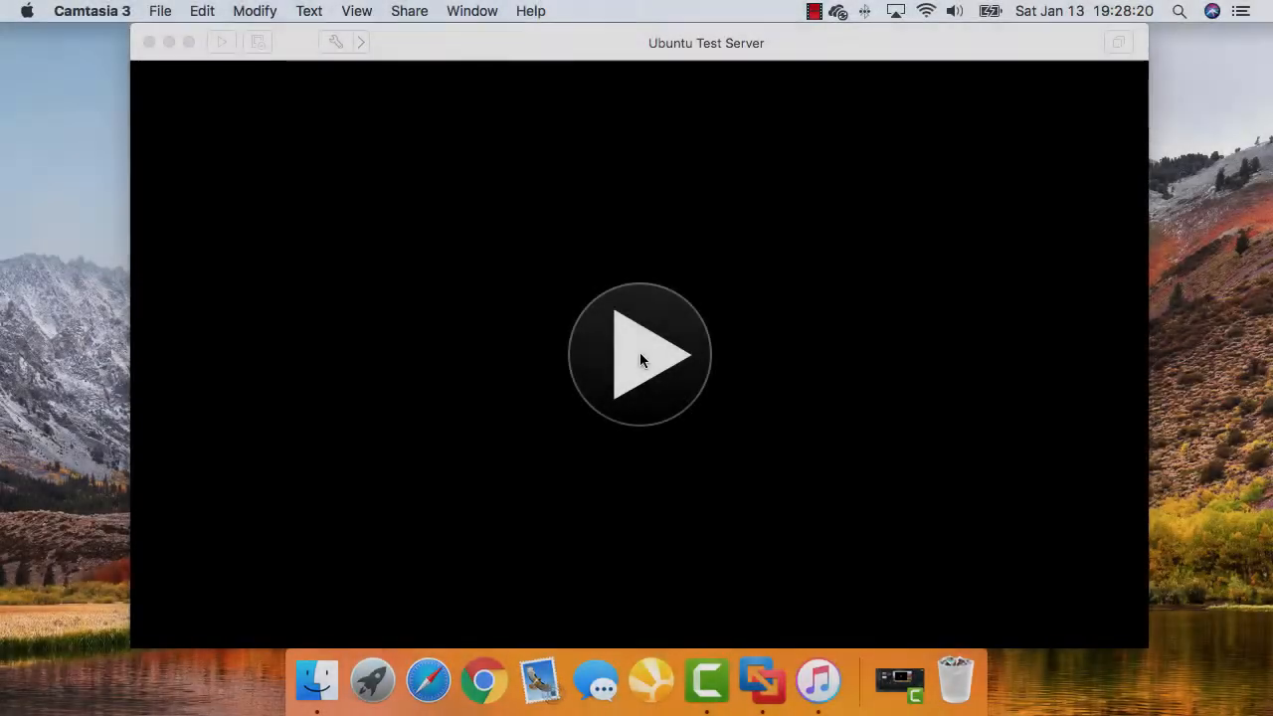
Power on Ubuntu Test Server and boot the Install Ubuntu Server entry from the GRUB menu
left_click(639, 352)
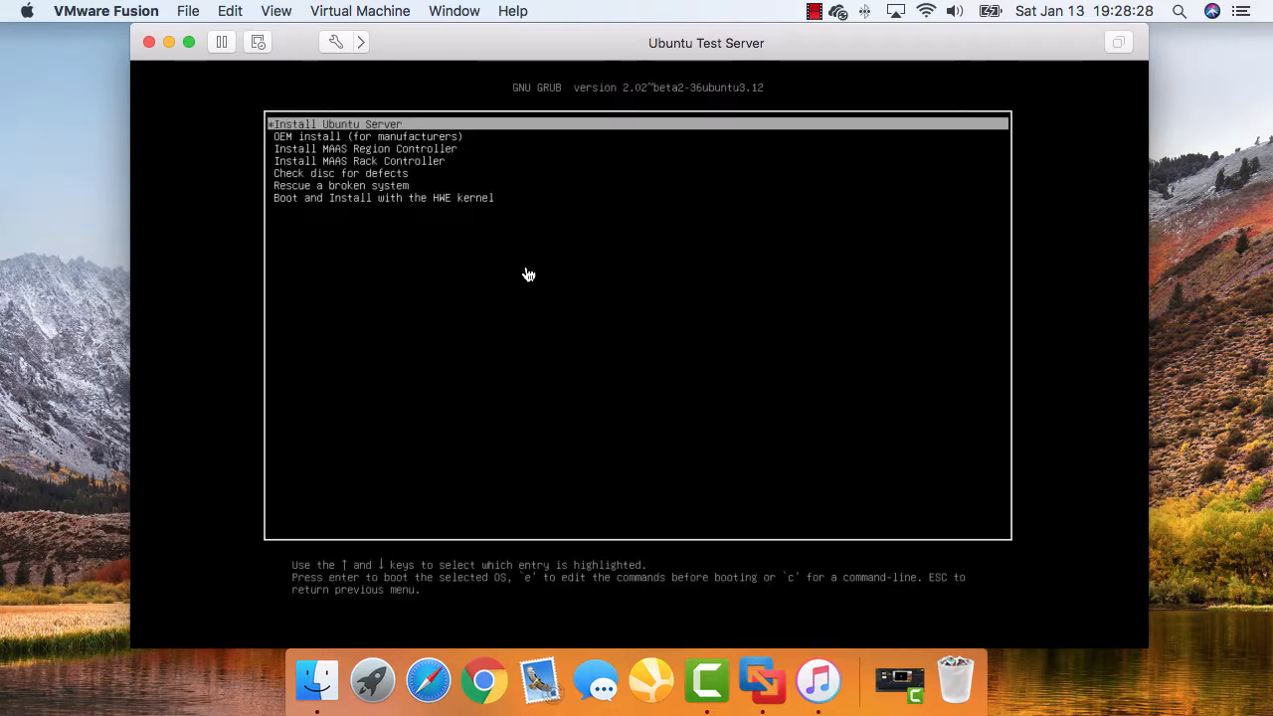
left_click(495, 199)
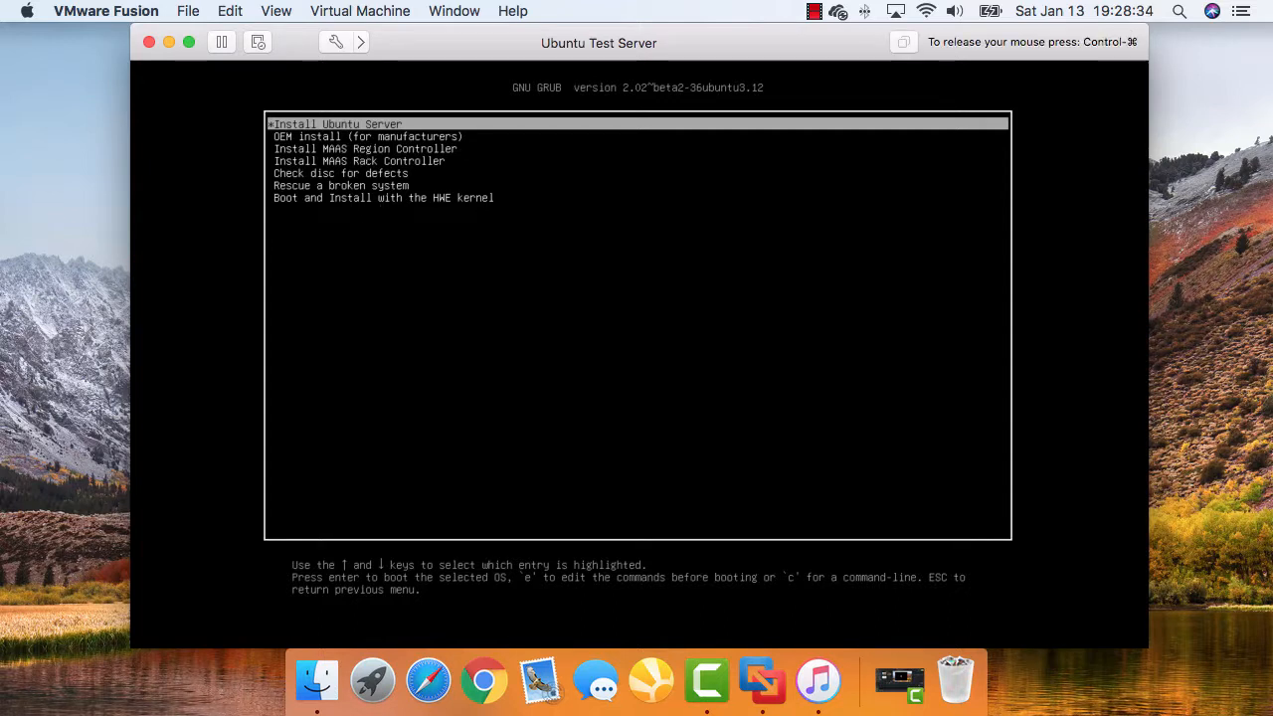
key("Down")
key("Down")
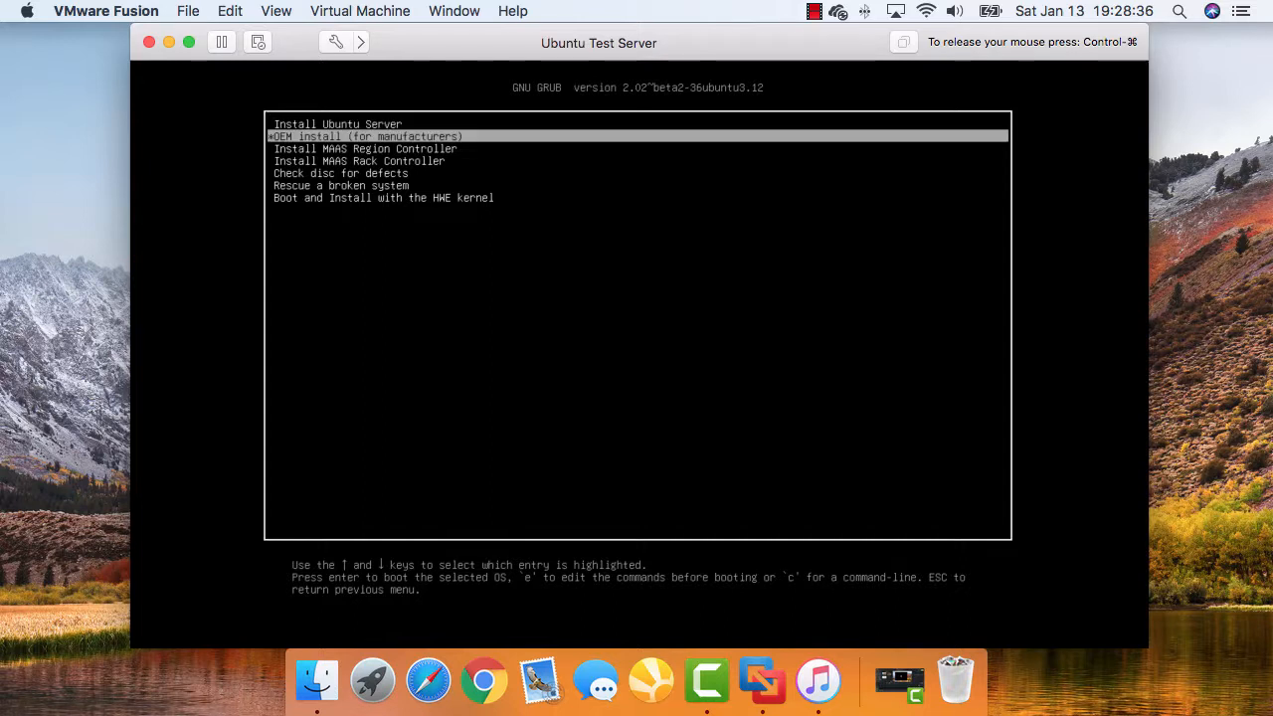
key("Down")
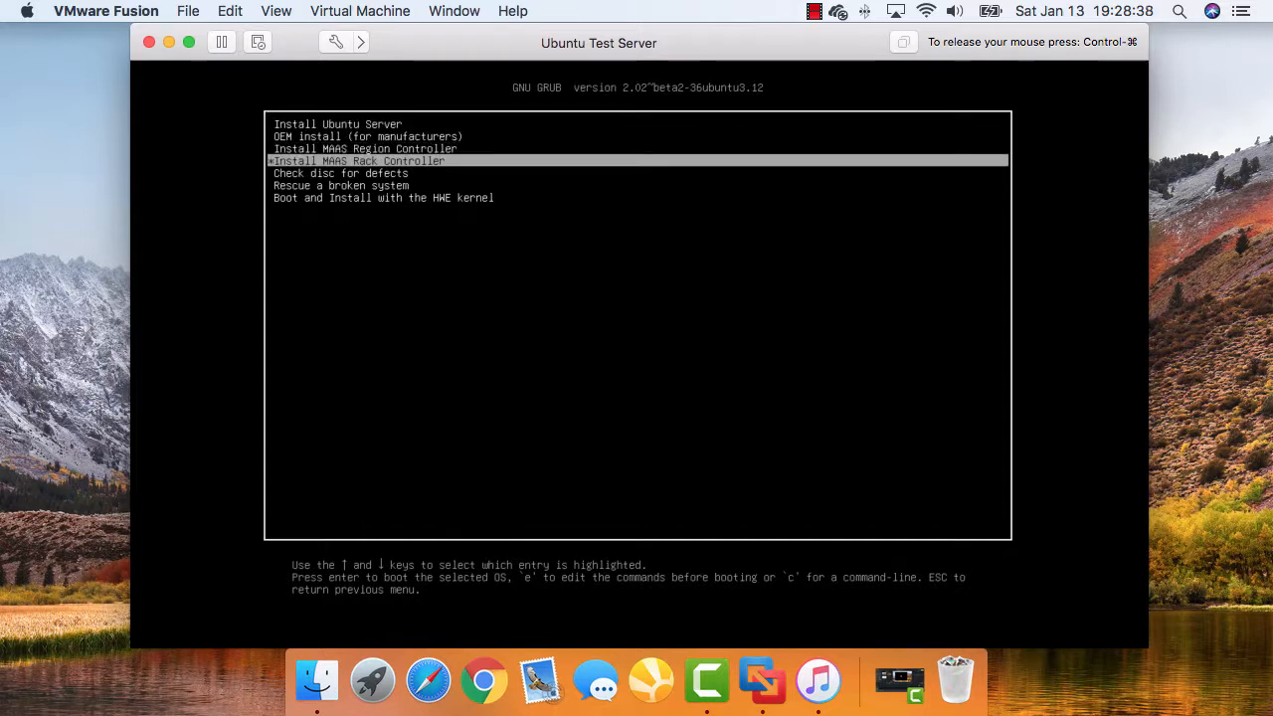
key("Down")
key("Down")
key("Up")
key("Up")
key("Up")
key("Up")
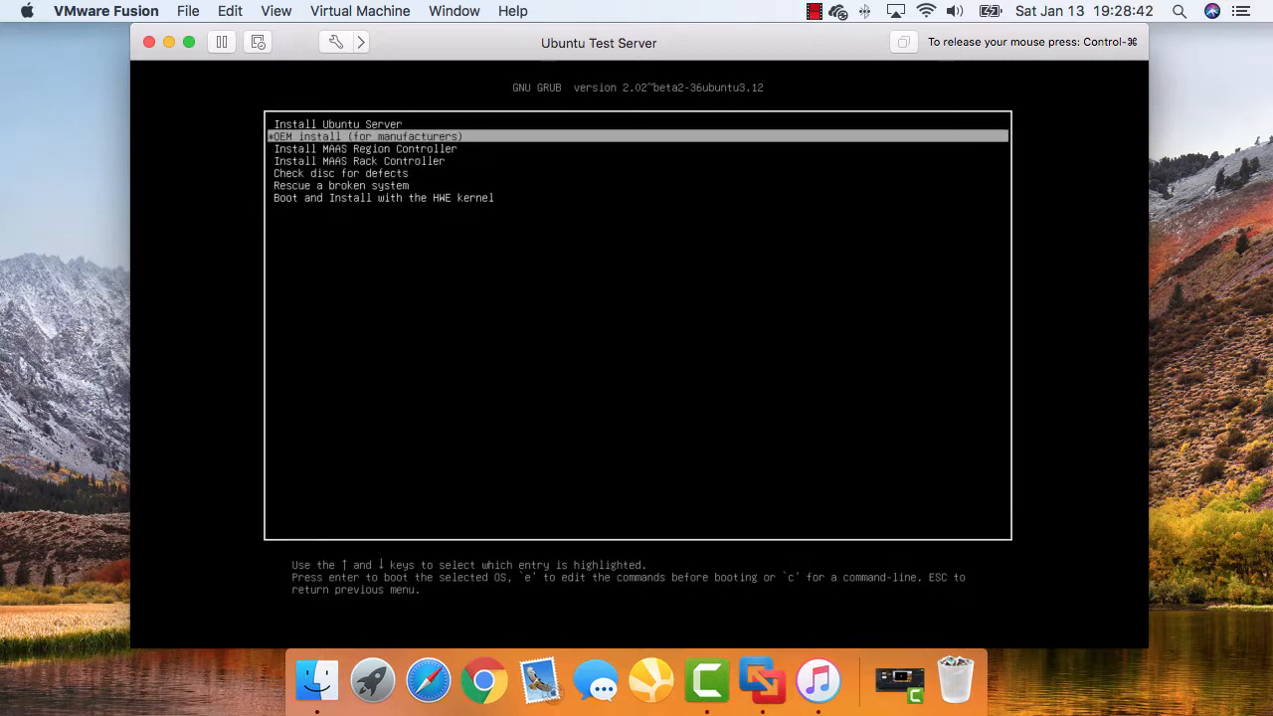
key("Up")
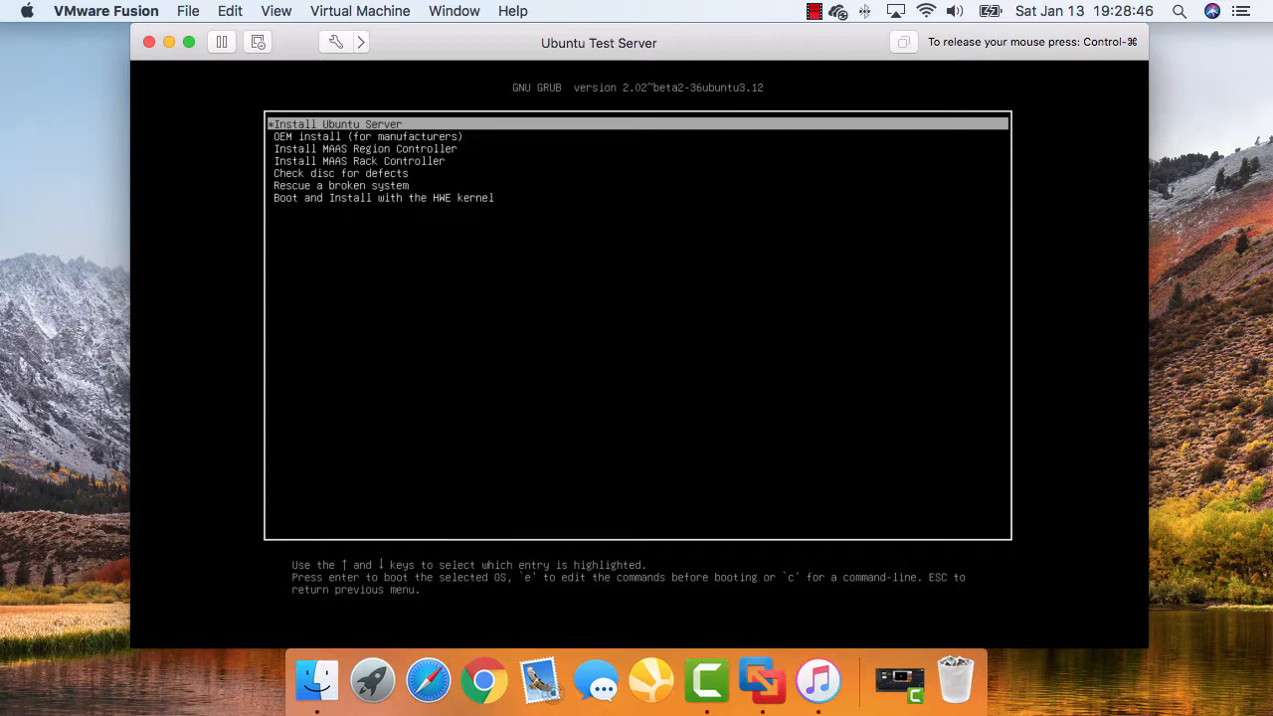
key("Return")
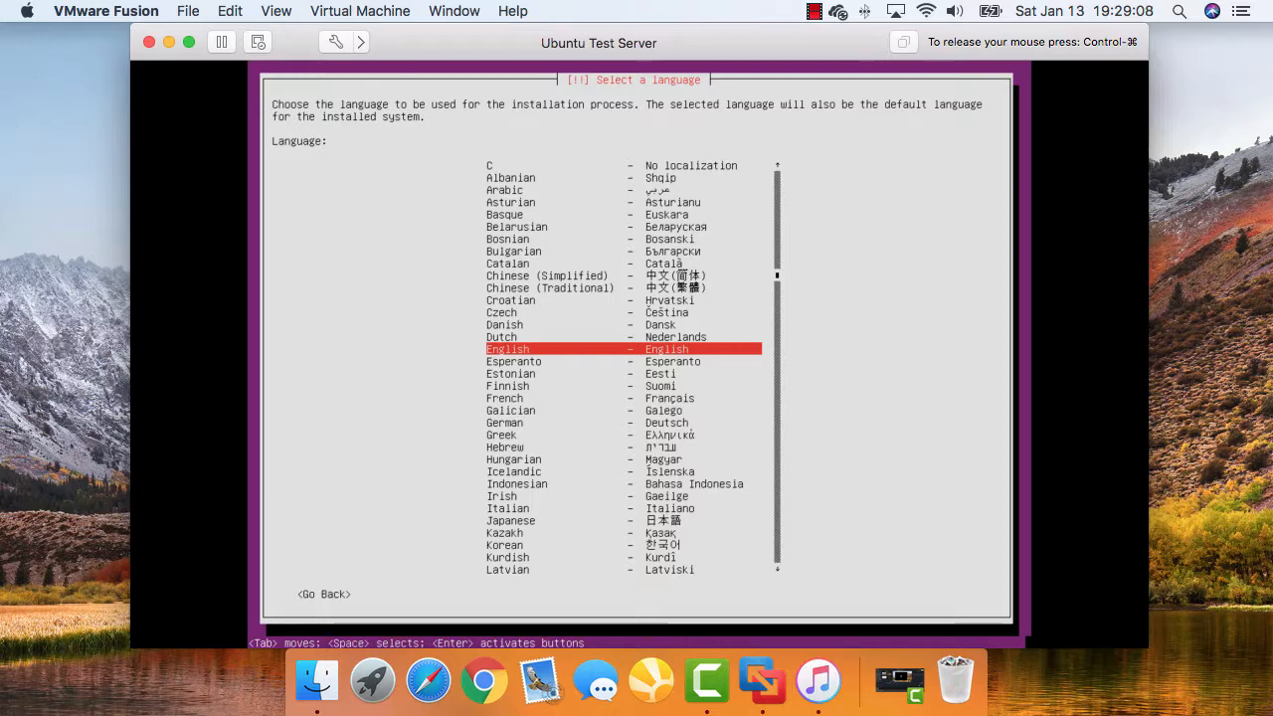
Choose English and United States, skip keyboard detection, and use the English (US) layout
key("Return")
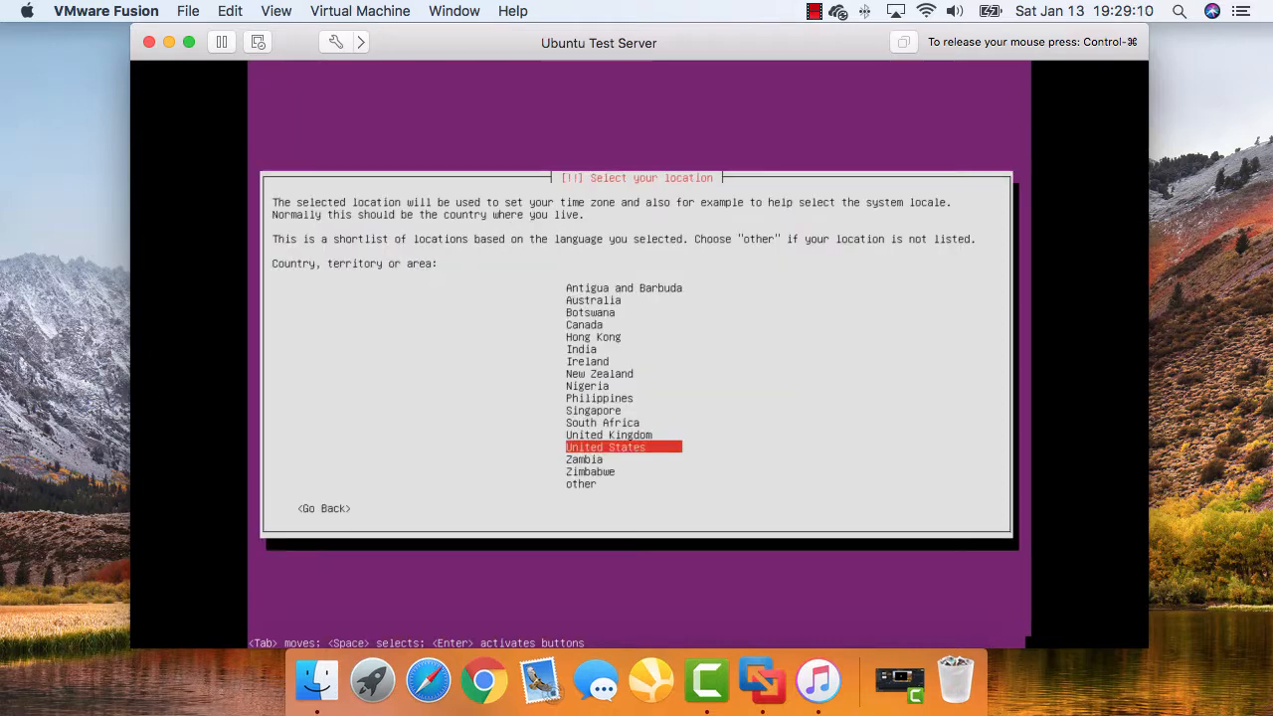
key("Return")
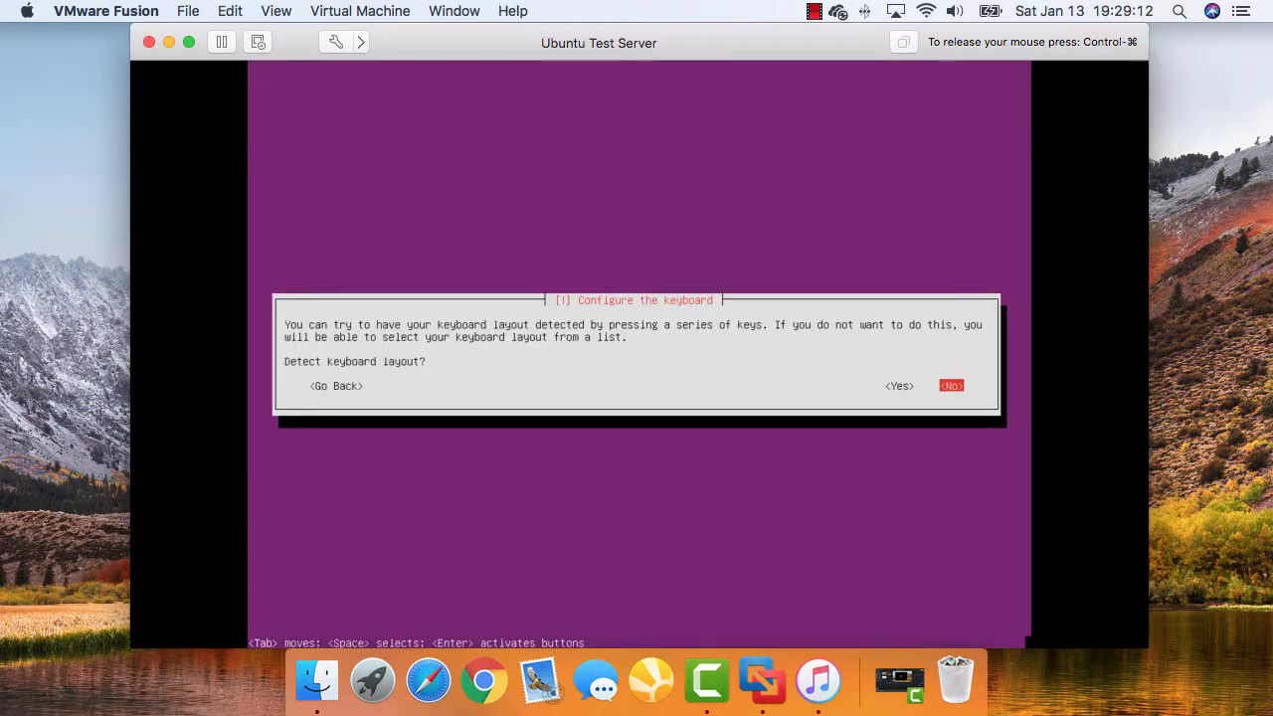
key("Return")
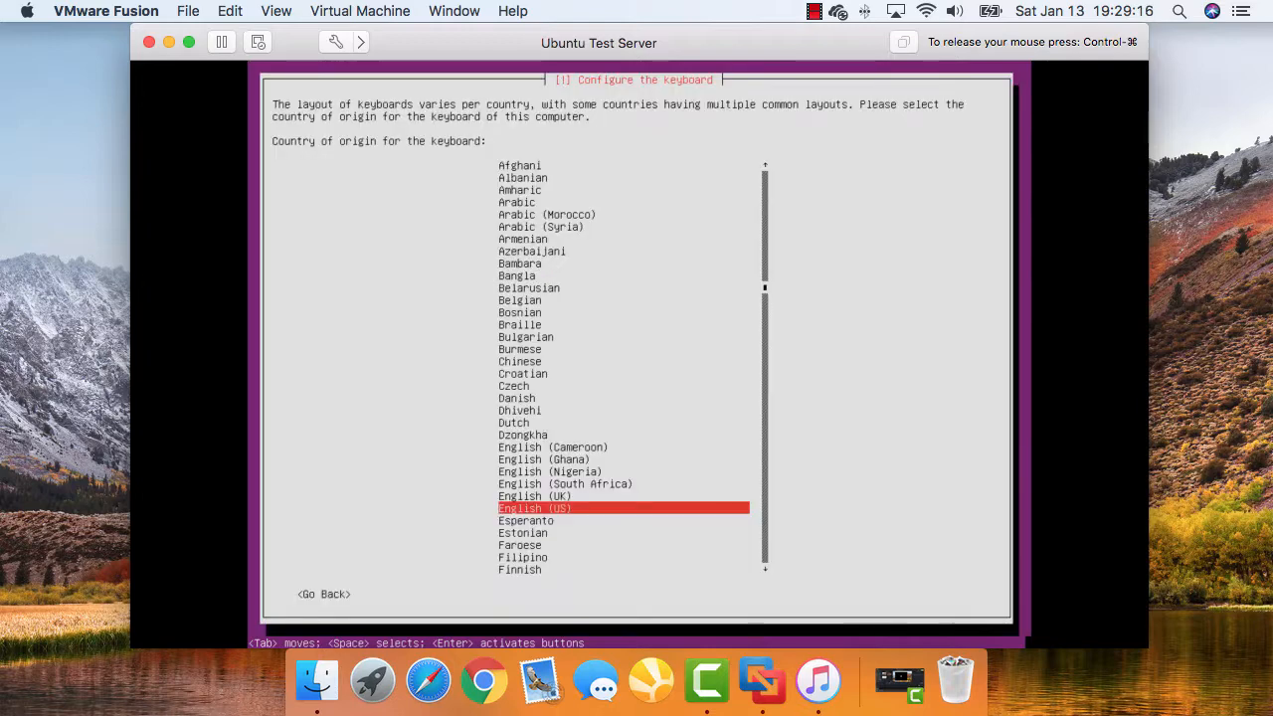
key("Return")
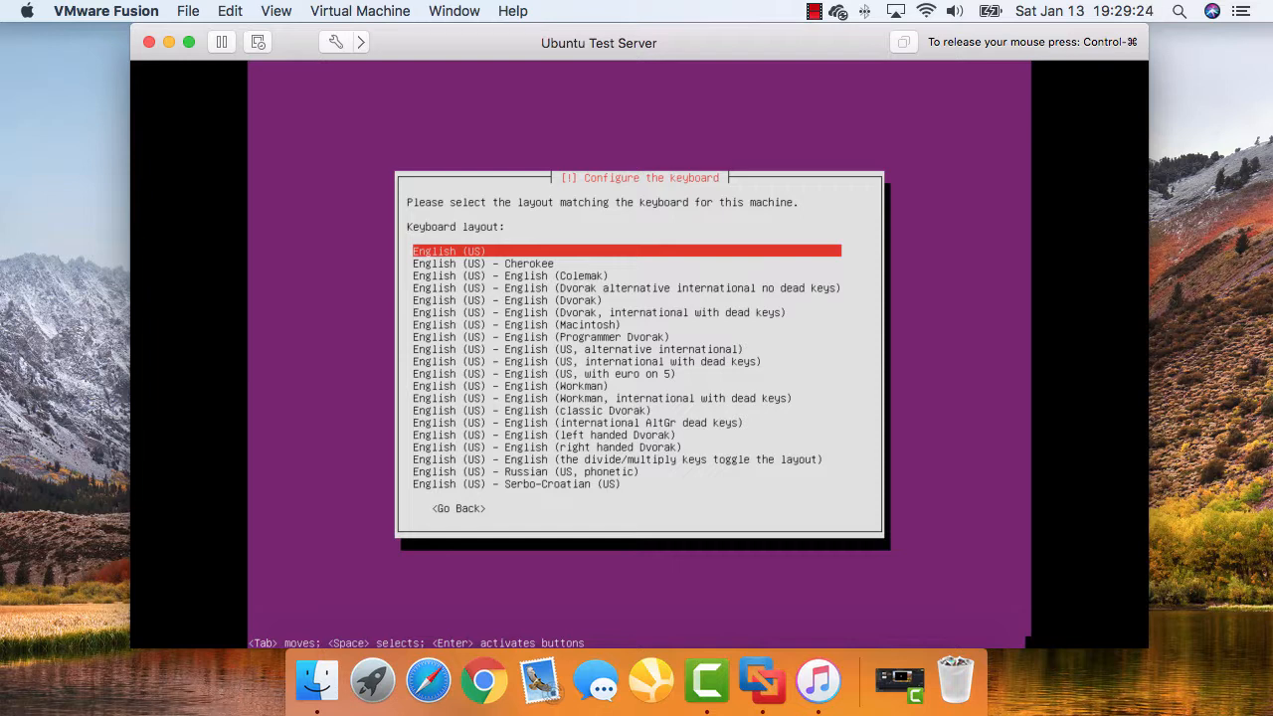
key("Return")
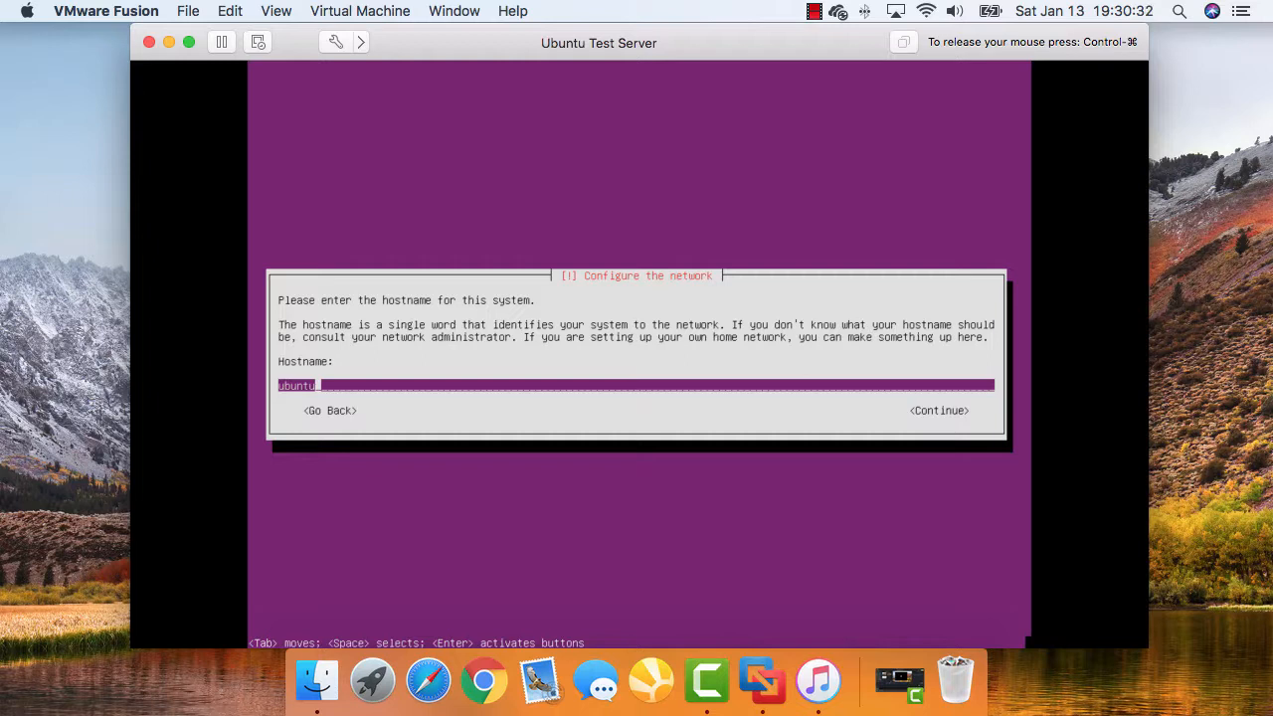
Replace the default hostname 'ubuntu' with UbuntuTestServer
key("BackSpace")
key("BackSpace")
key("BackSpace")
key("BackSpace")
key("BackSpace")
key("BackSpace")
type("UbuntuTestServer")
key("Return")
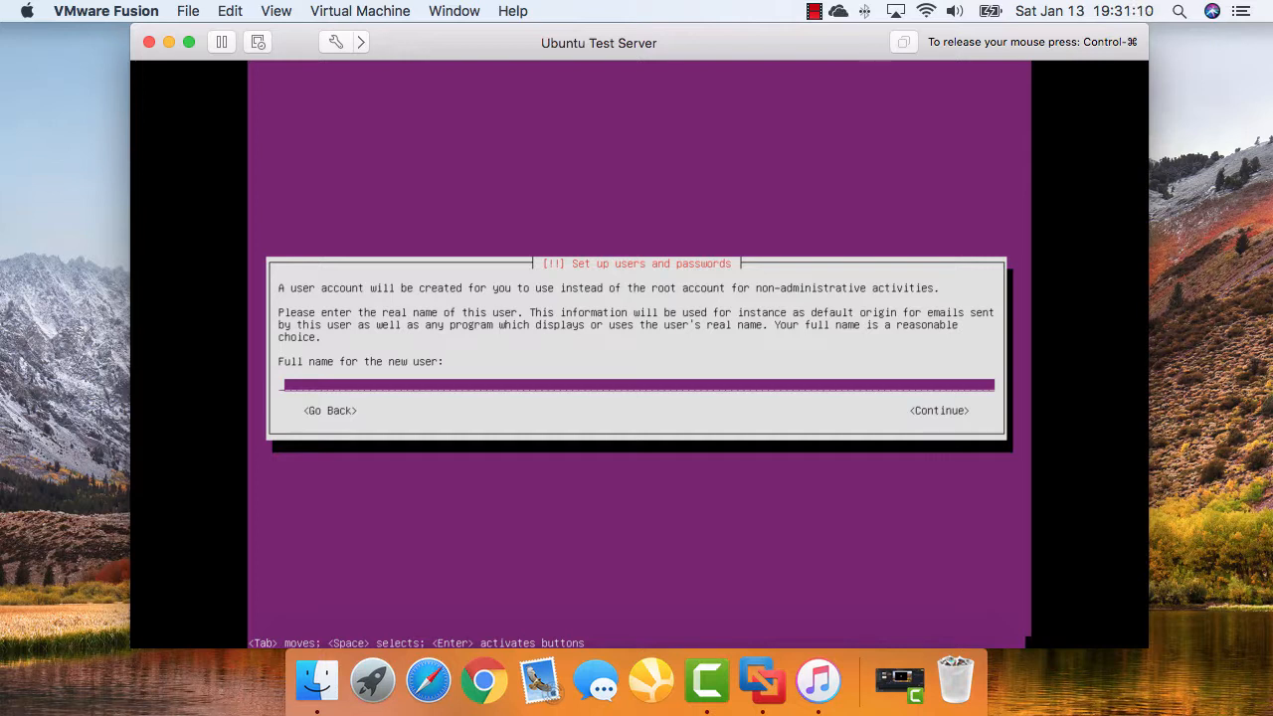
Enter the new user's full name and accept the suggested username
type("Jason Eric Johnson")
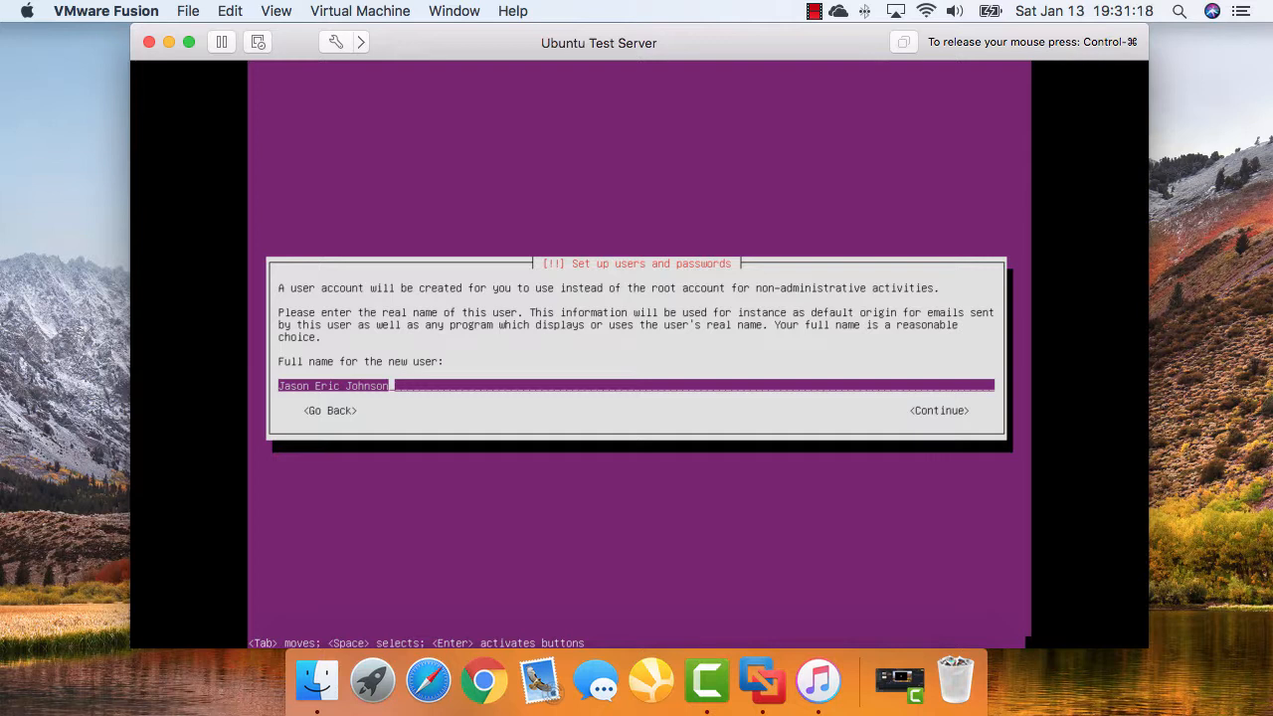
key("Return")
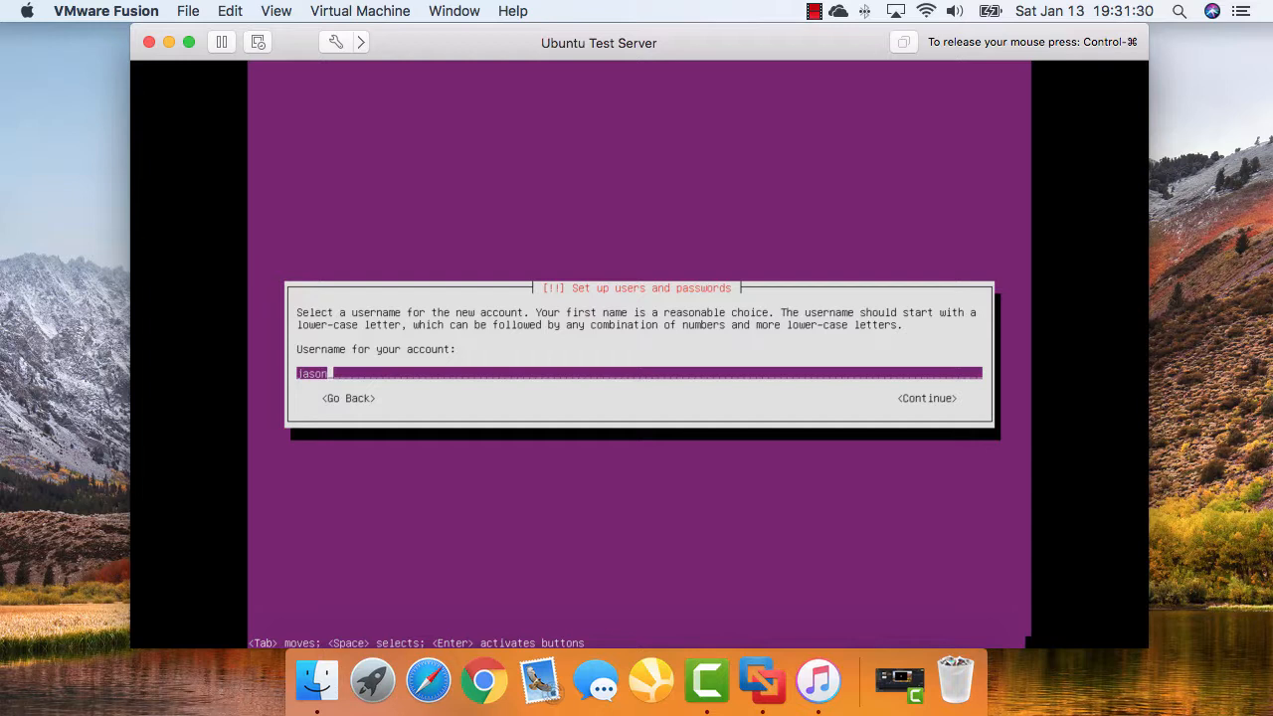
key("Return")
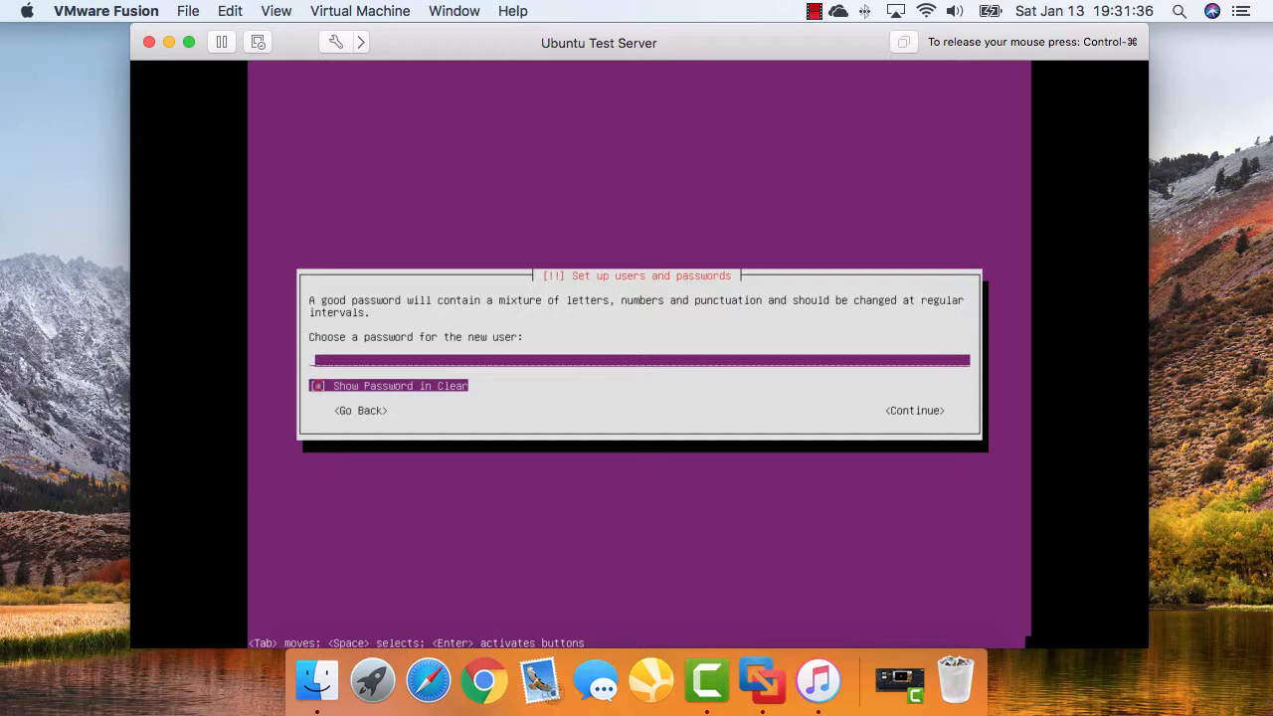
Turn off clear-text password display, enter the account password, and re-enter it for verification
type("password")
key("Tab")
key("space")
key("shift+Tab")
key("BackSpace")
key("BackSpace")
key("BackSpace")
key("BackSpace")
key("BackSpace")
key("BackSpace")
key("BackSpace")
key("BackSpace")
type("***********")
key("Return")
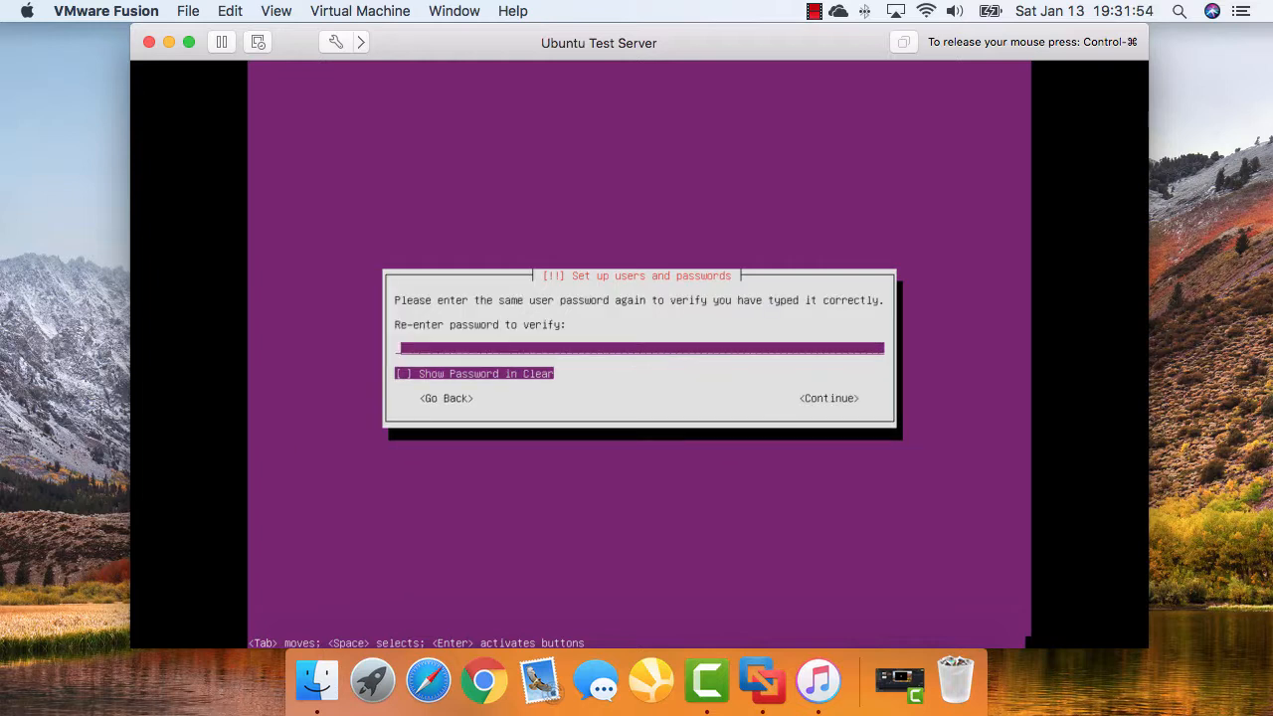
type("*****************")
key("Return")
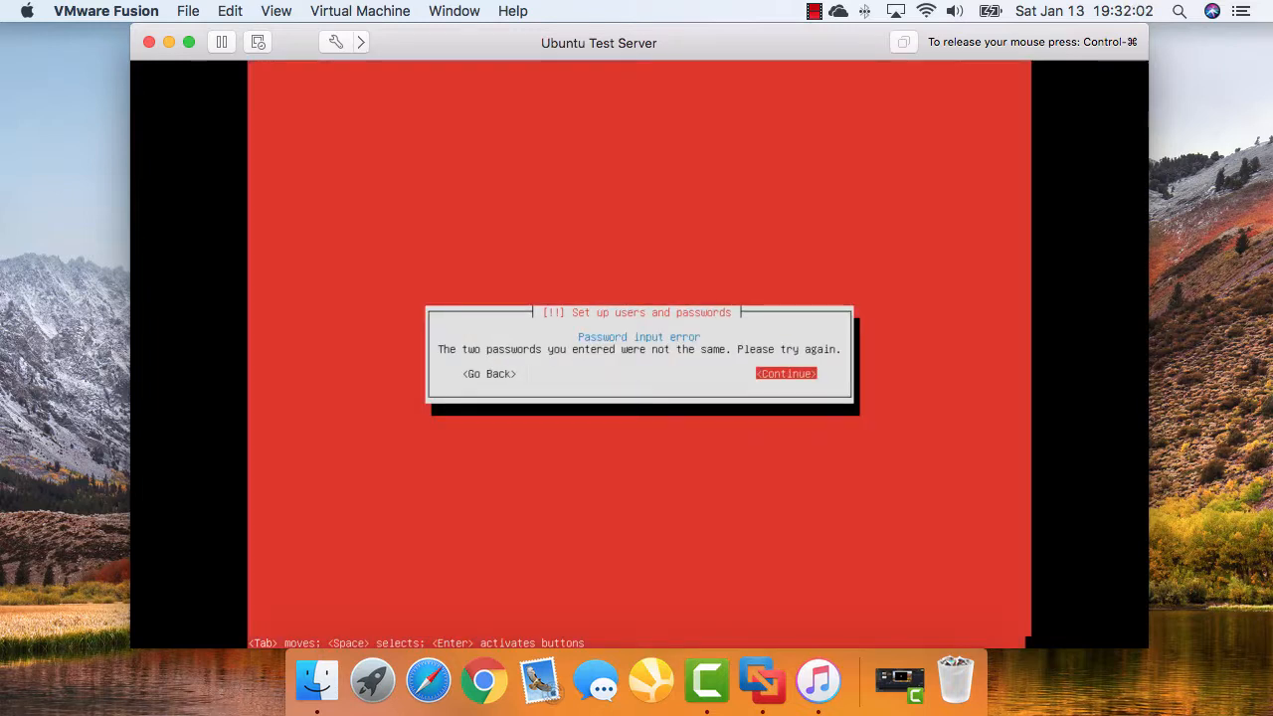
Dismiss the mismatch error and enter the same account password twice so it verifies
key("Return")
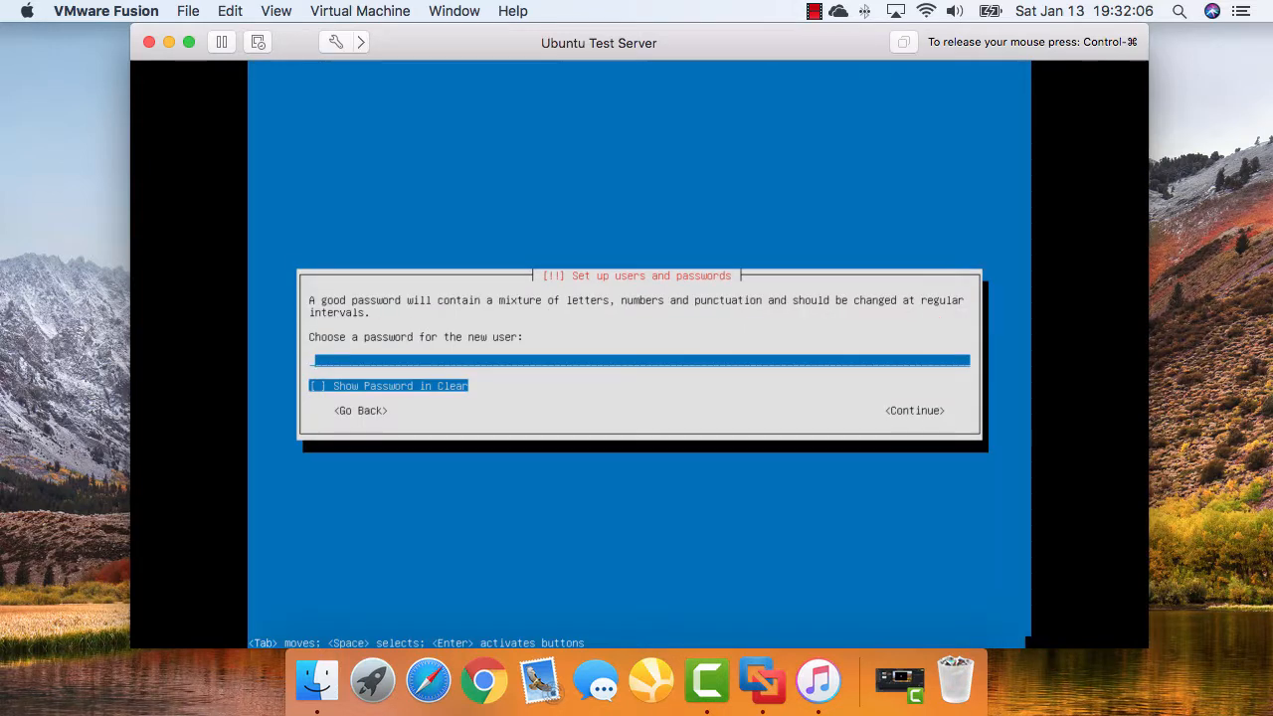
type("***********")
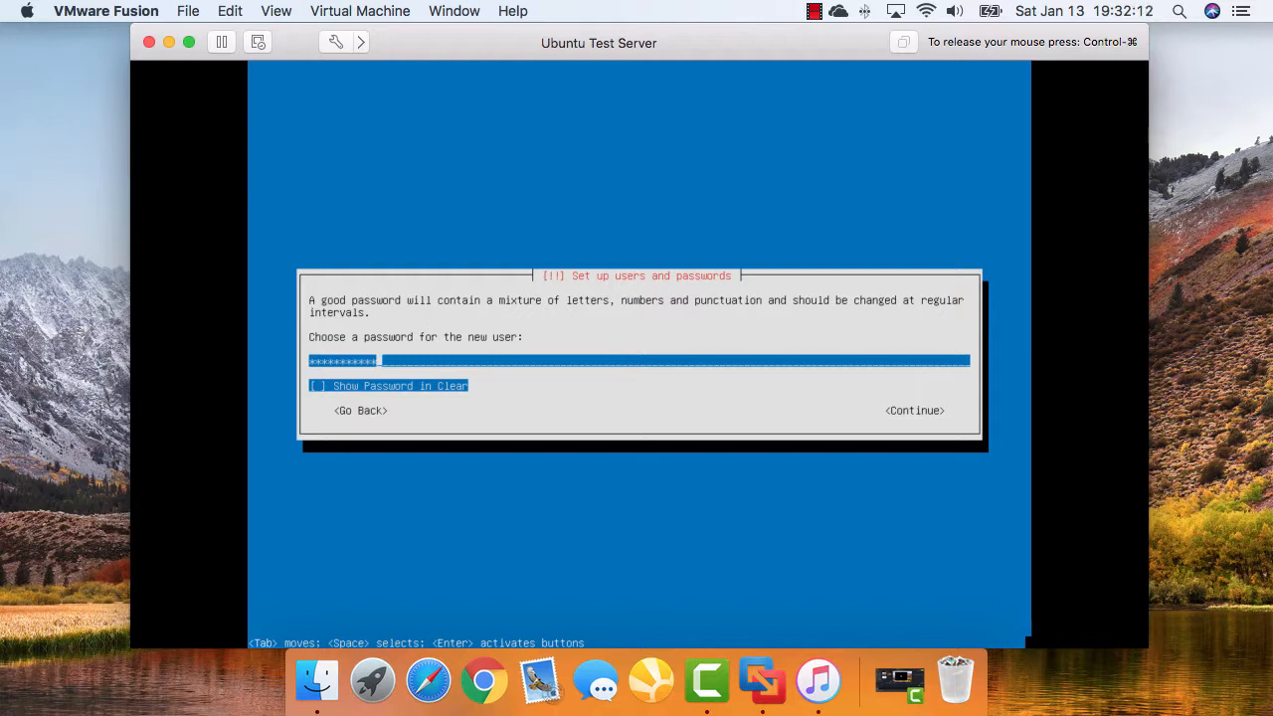
key("Return")
type("*****")
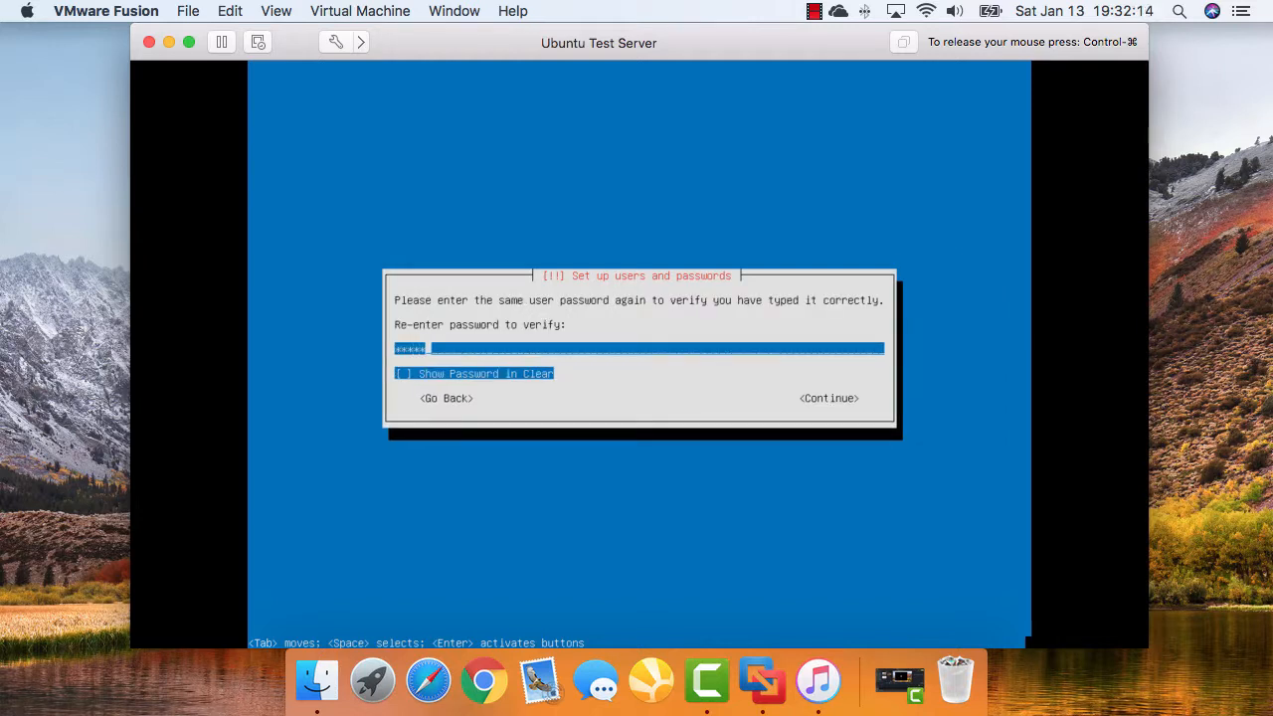
type("******")
key("Return")
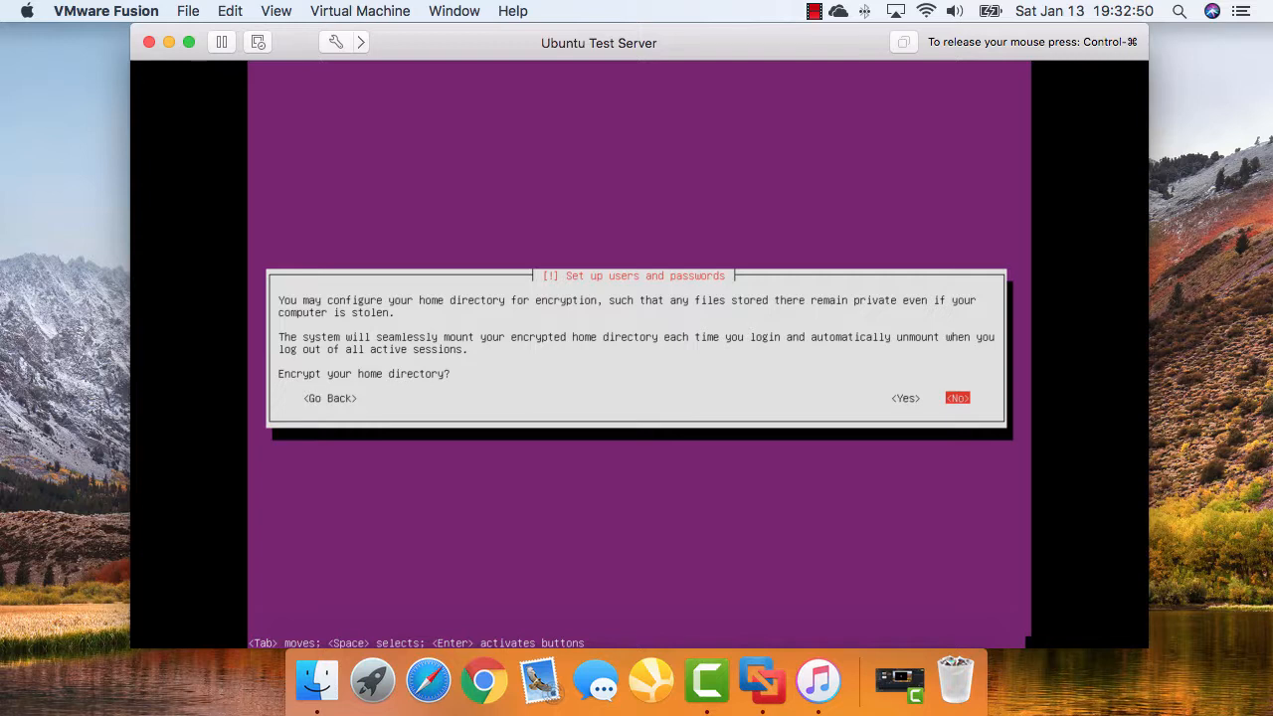
Choose Yes to encrypt the home directory and accept the America/New_York time zone
key("Left")
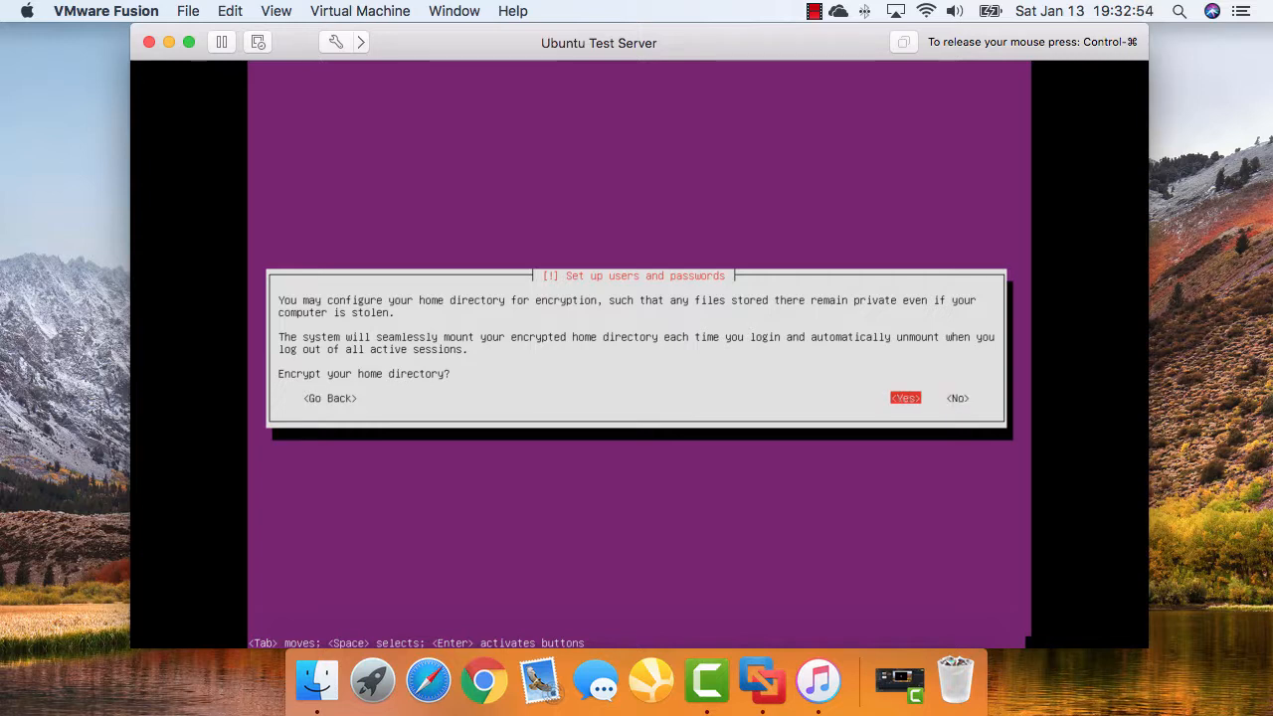
key("Return")
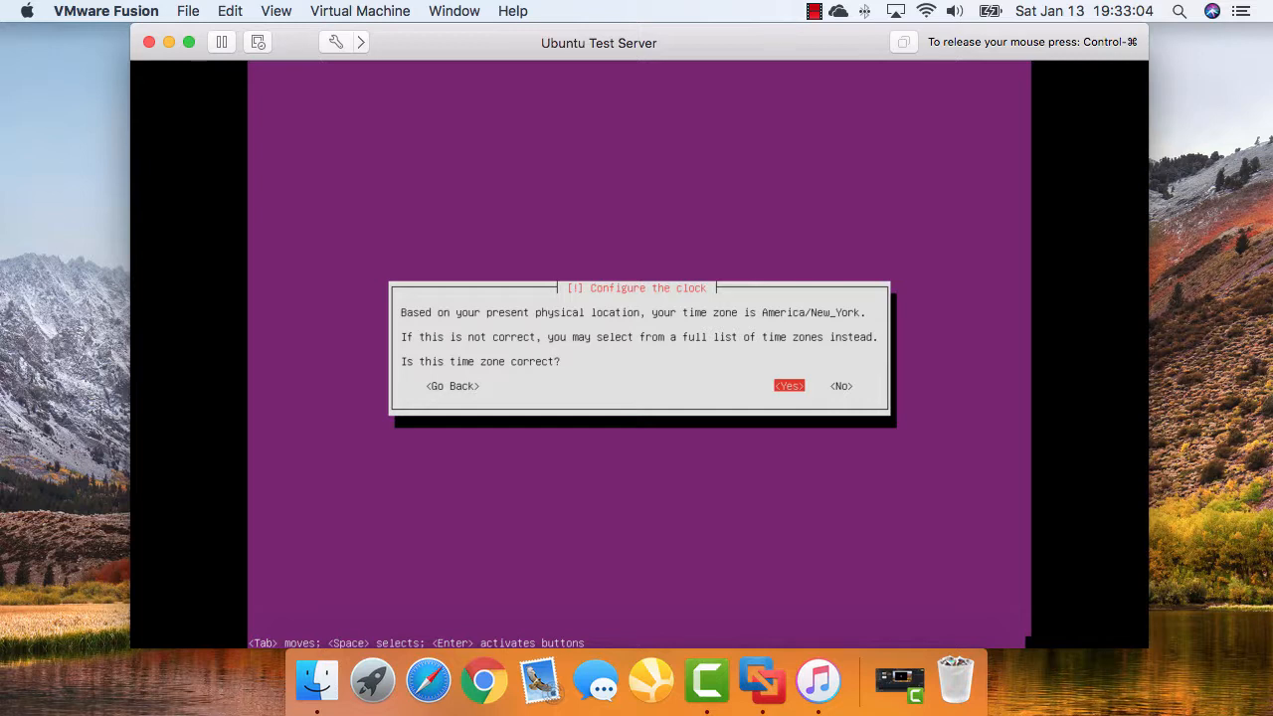
key("Return")
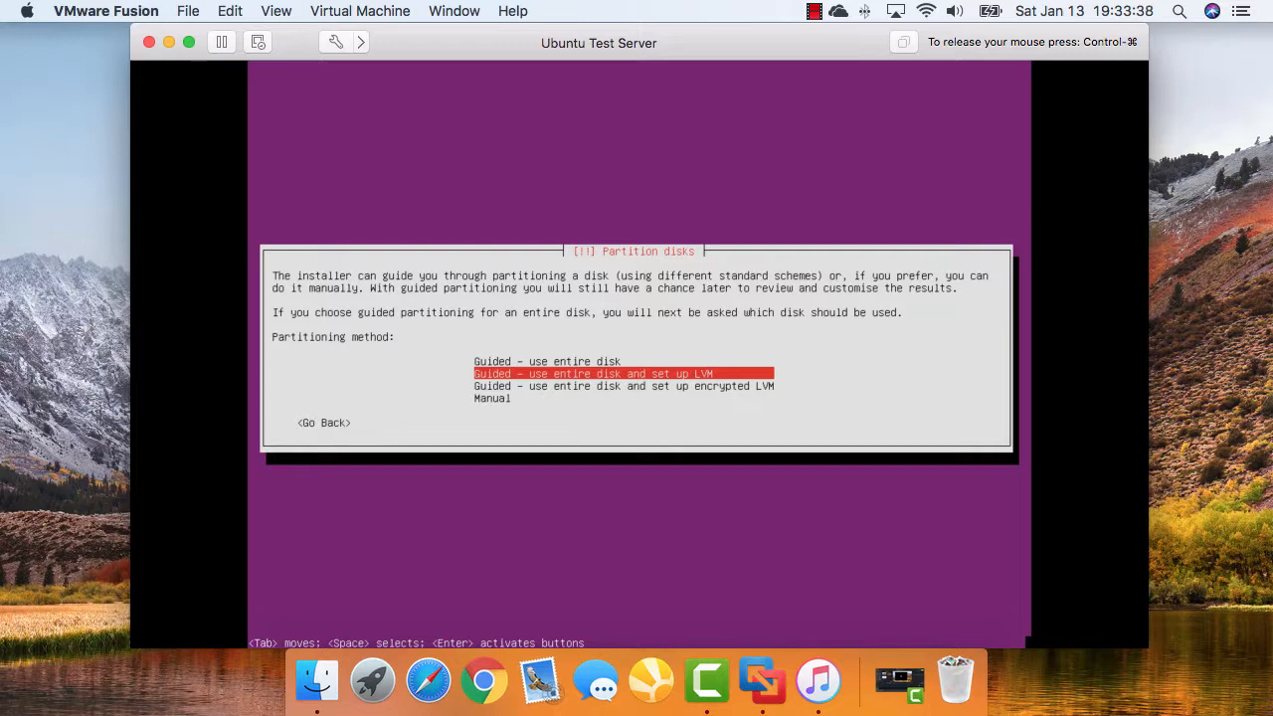
Set up guided LVM on the whole 21.5 GB sda disk, using all 20.4 GB
key("Return")
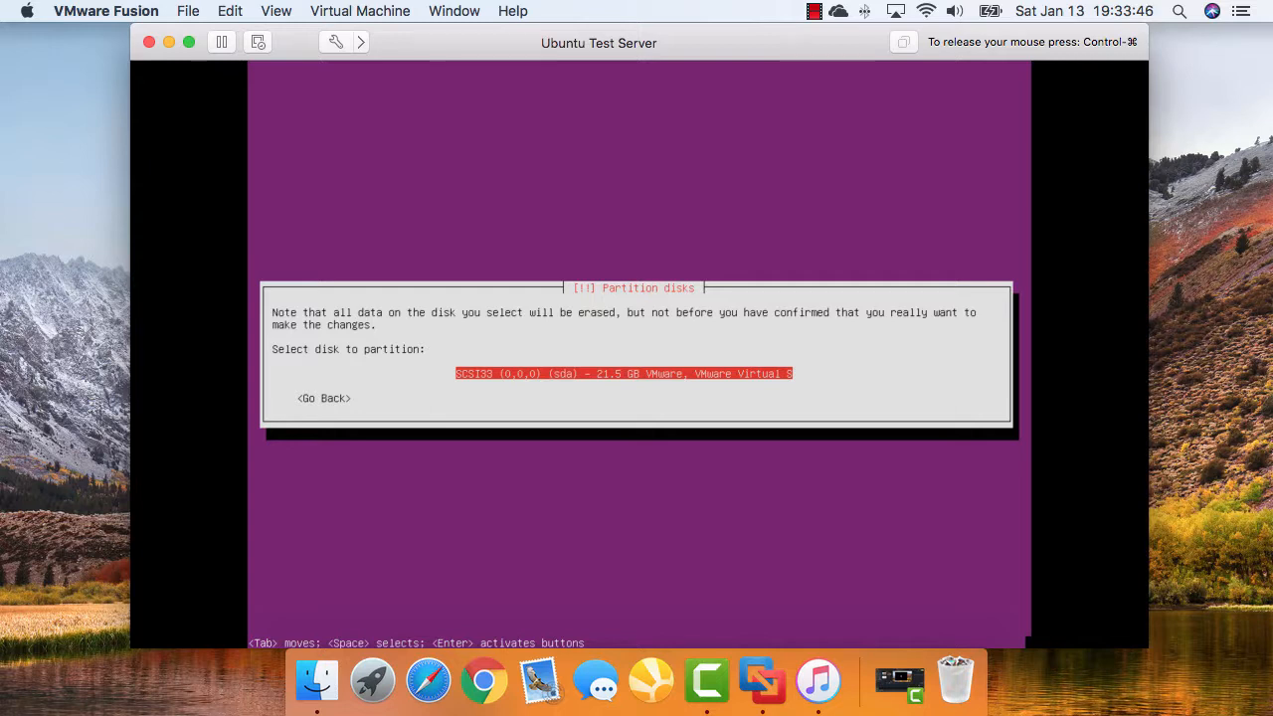
key("Return")
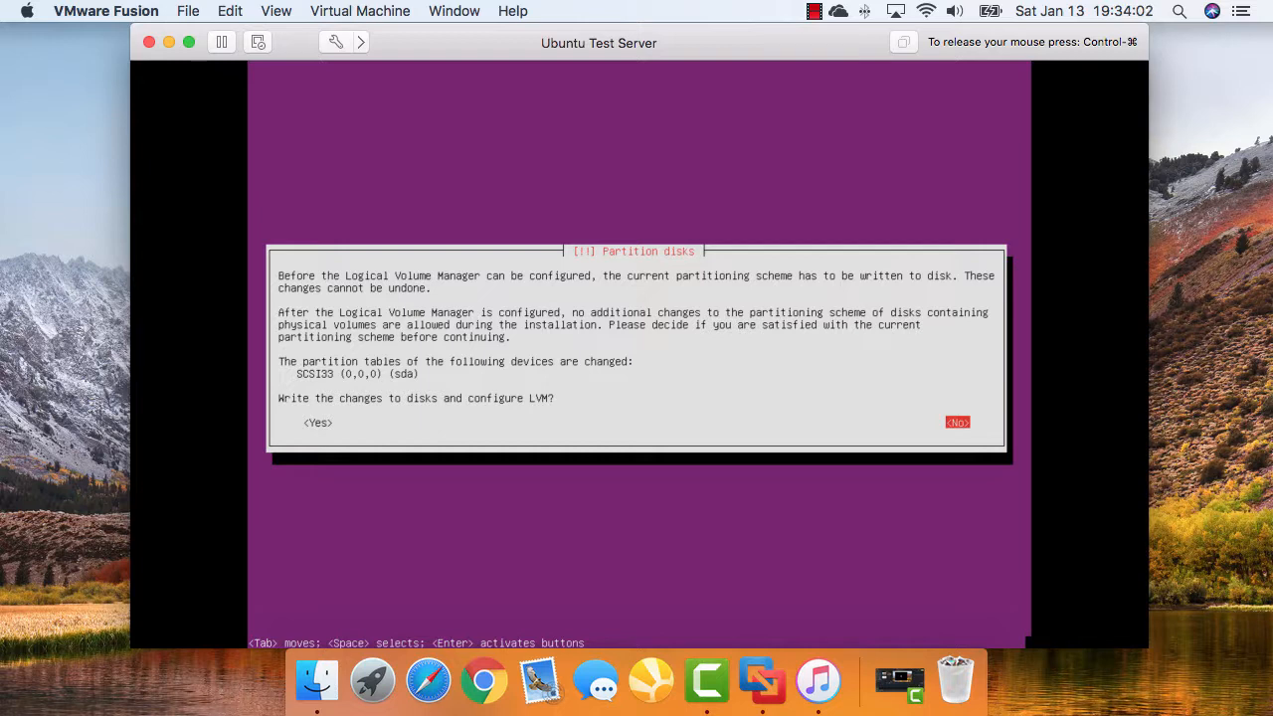
key("Tab")
key("Return")
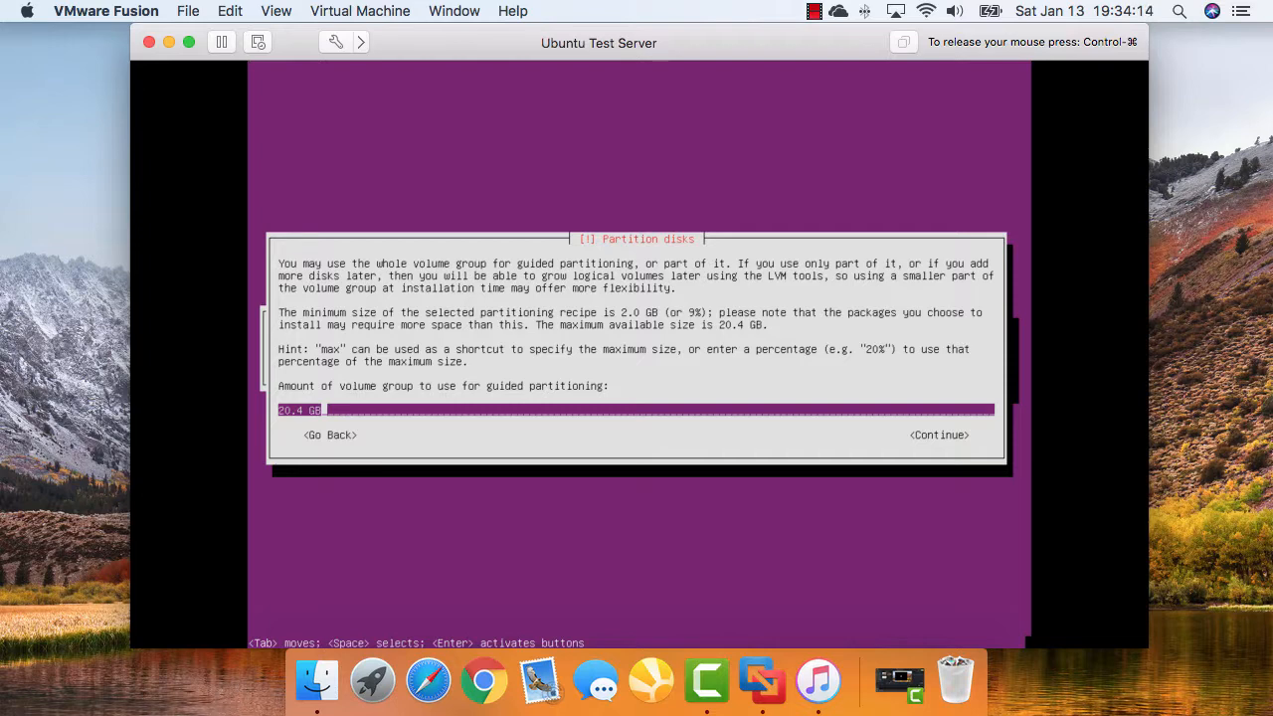
key("Return")
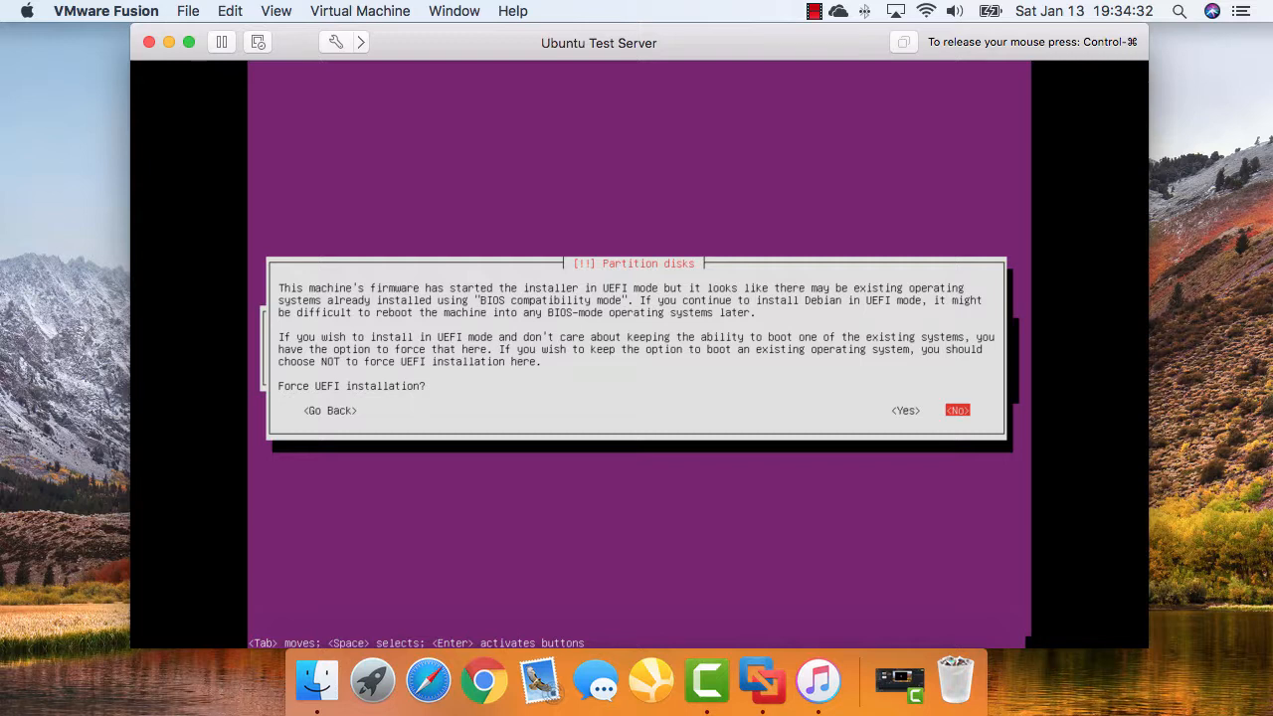
Force a UEFI installation and write the partition changes to disk
key("Left")
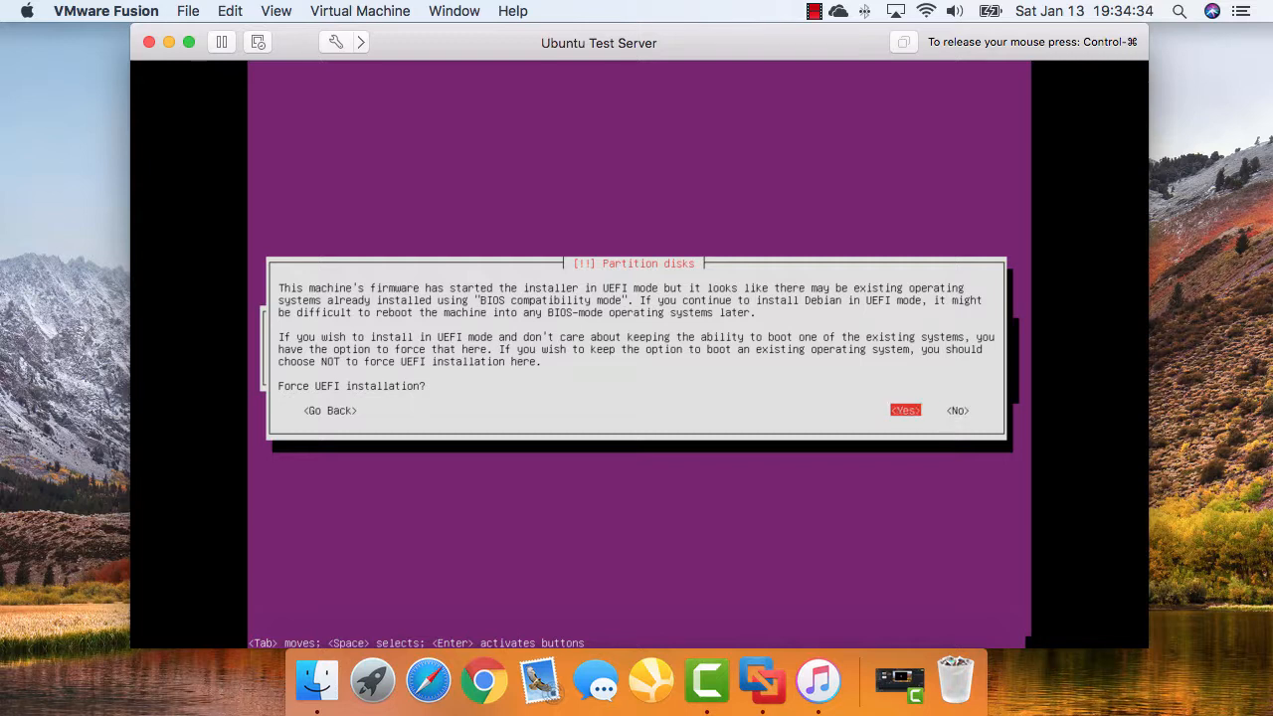
key("Return")
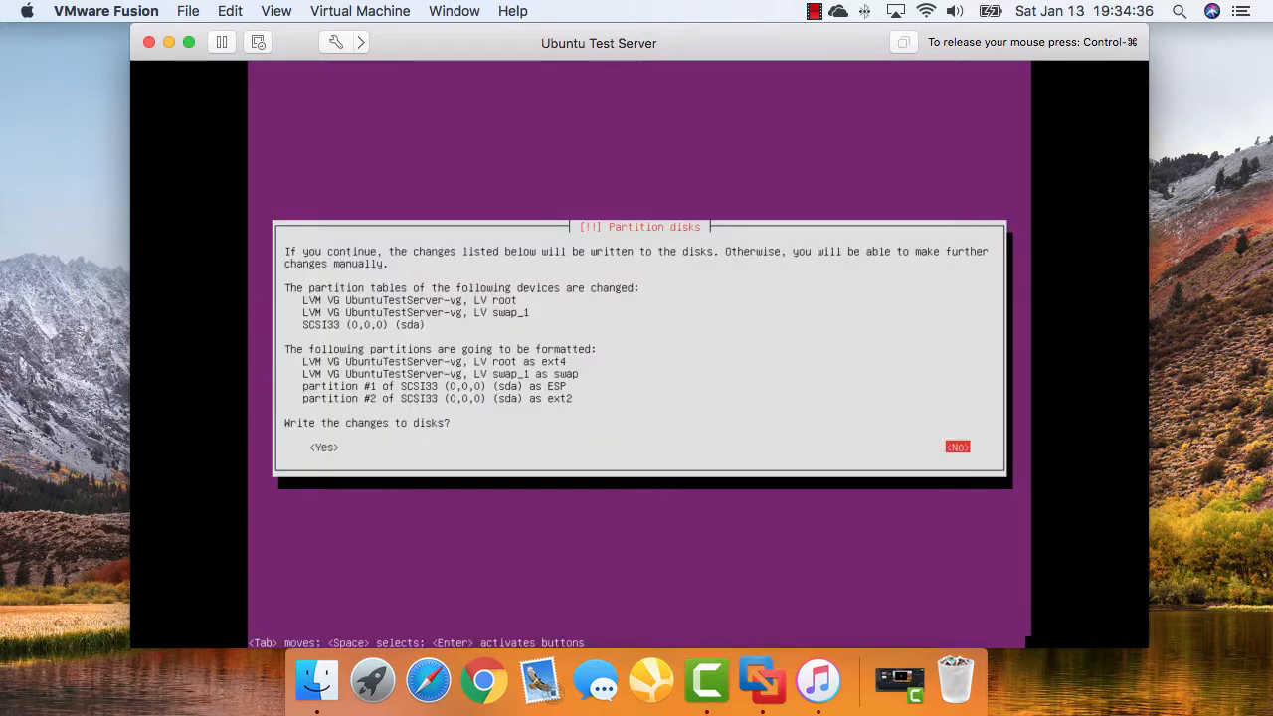
key("Tab")
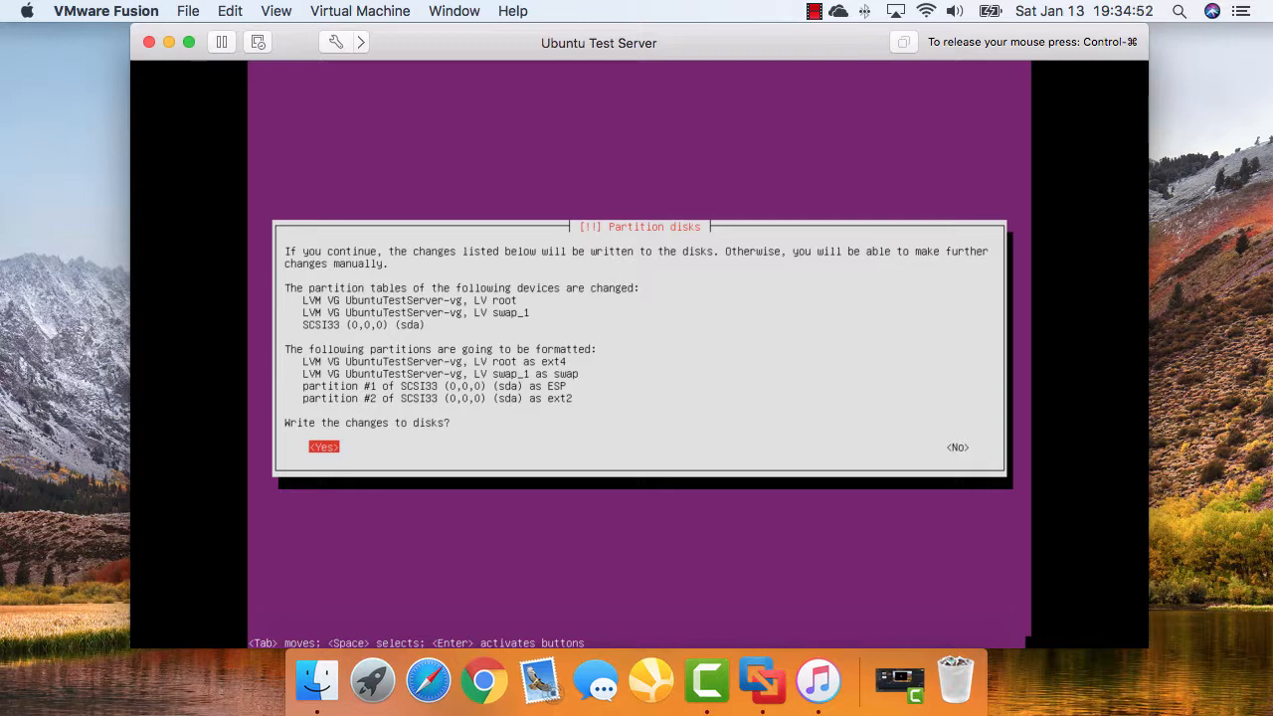
key("Return")
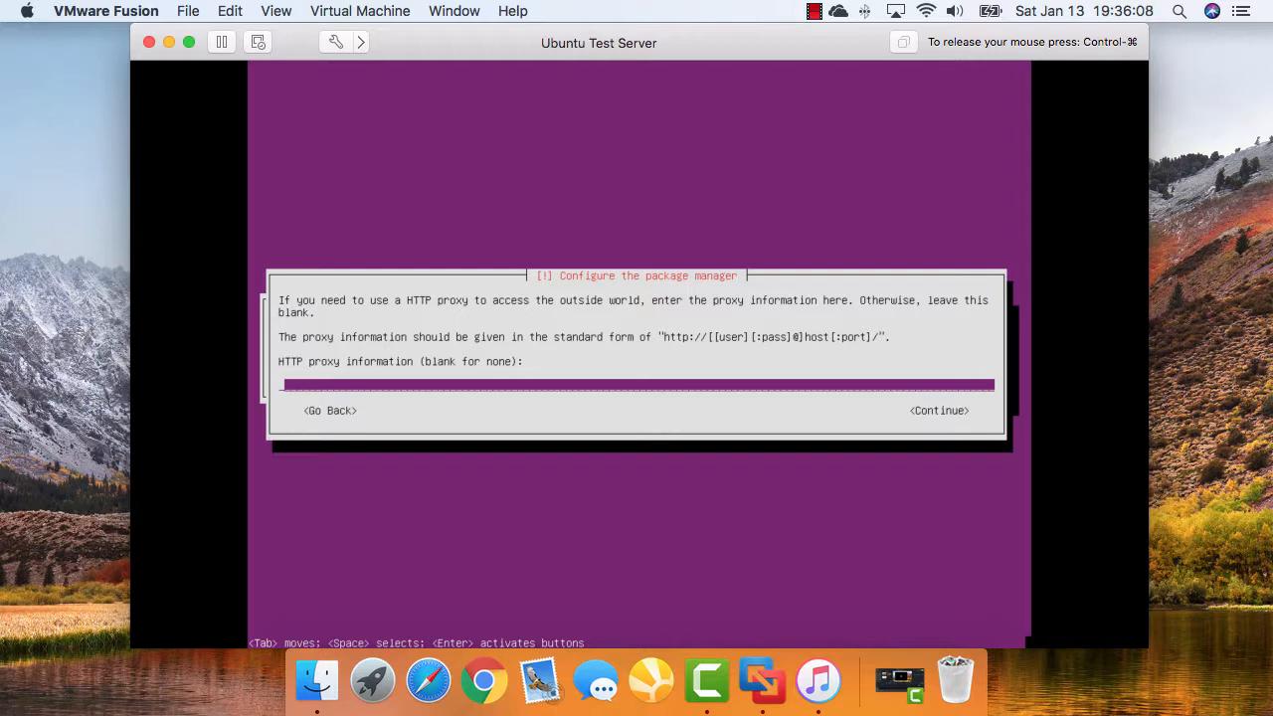
Continue with the HTTP proxy field left blank
key("Return")
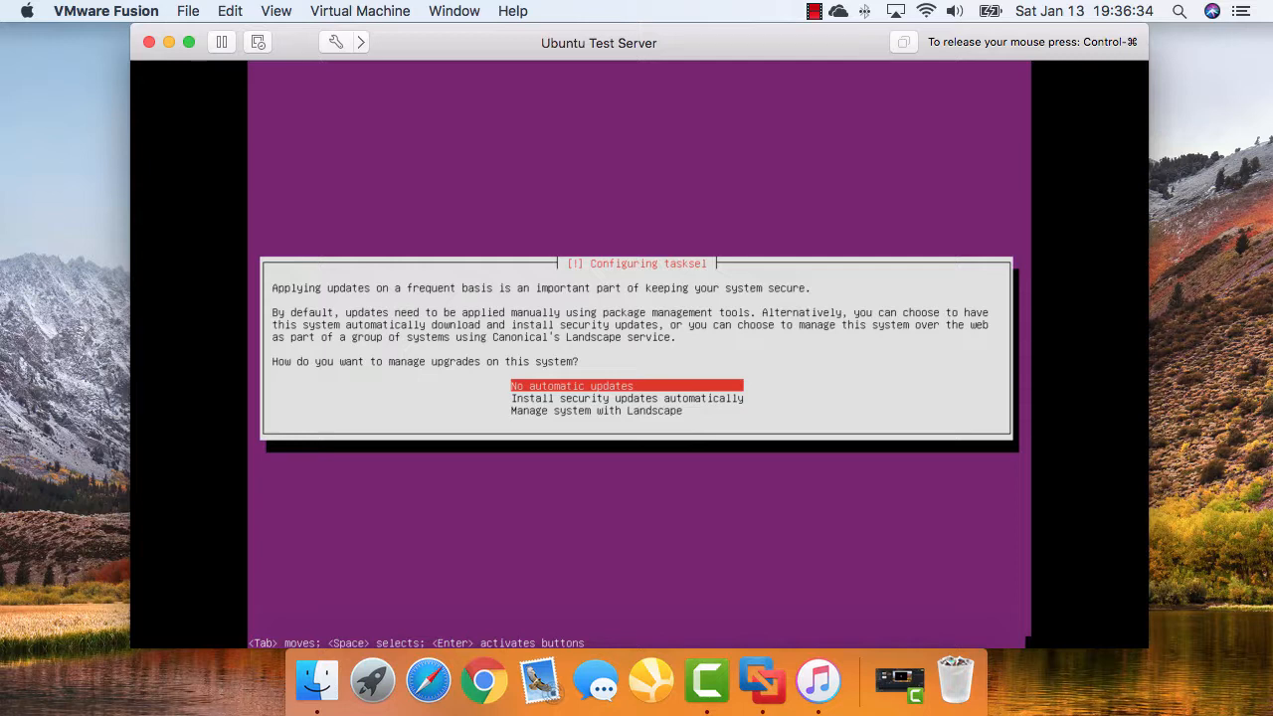
Choose 'No automatic updates' and install the selected software collections
key("Return")
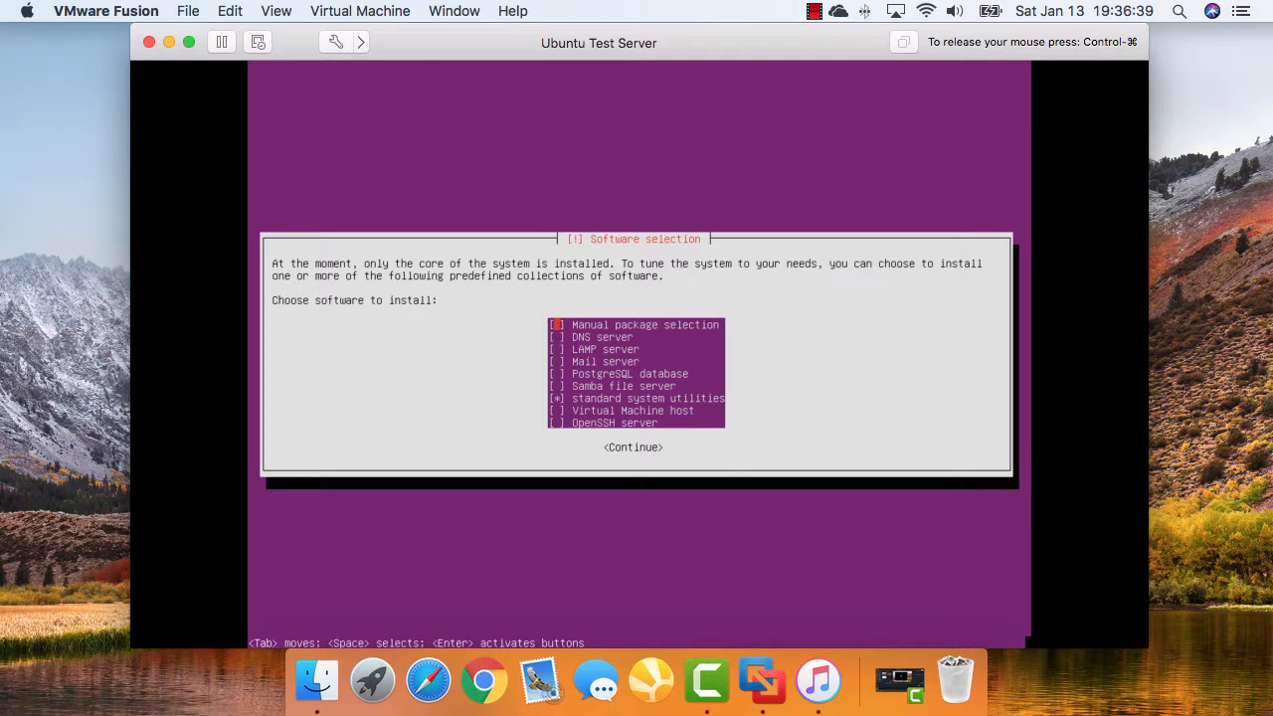
key("Down")
key("Down")
key("Down")
key("Down")
key("Down")
key("Down")
key("Down")
key("Down")
key("Return")
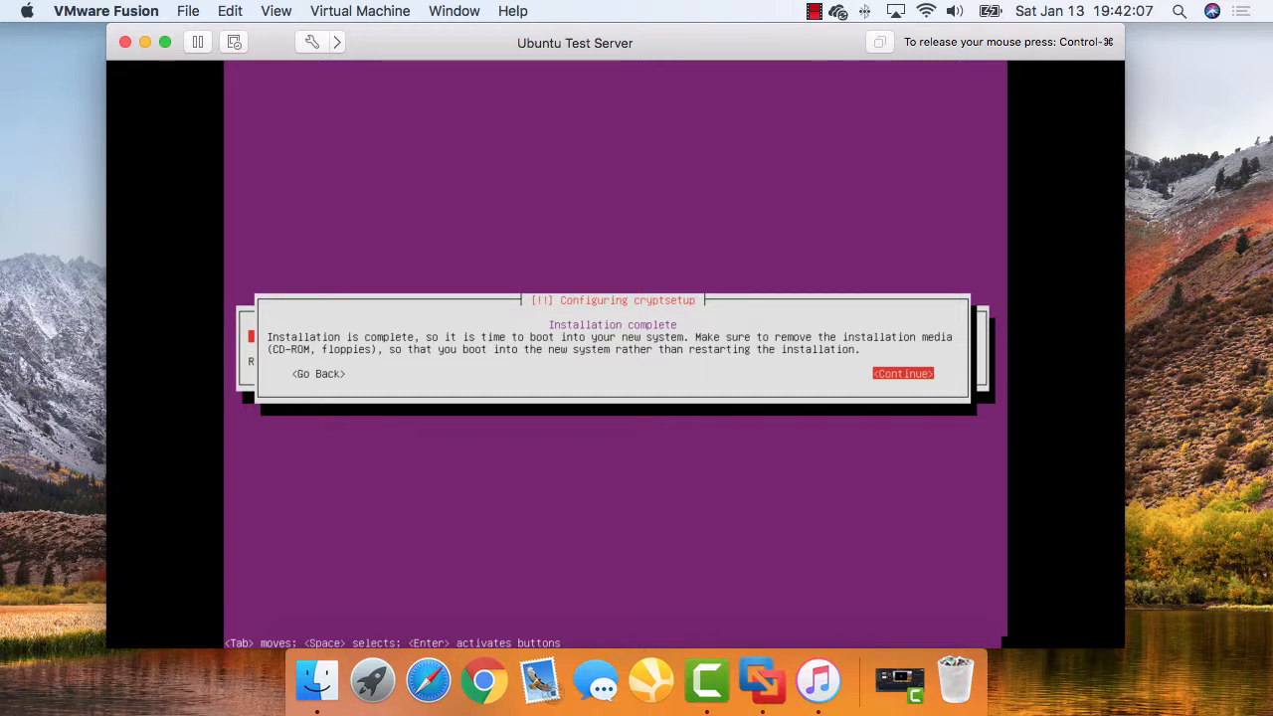
Continue past Installation complete so the VM reboots to its GRUB menu
key("Return")
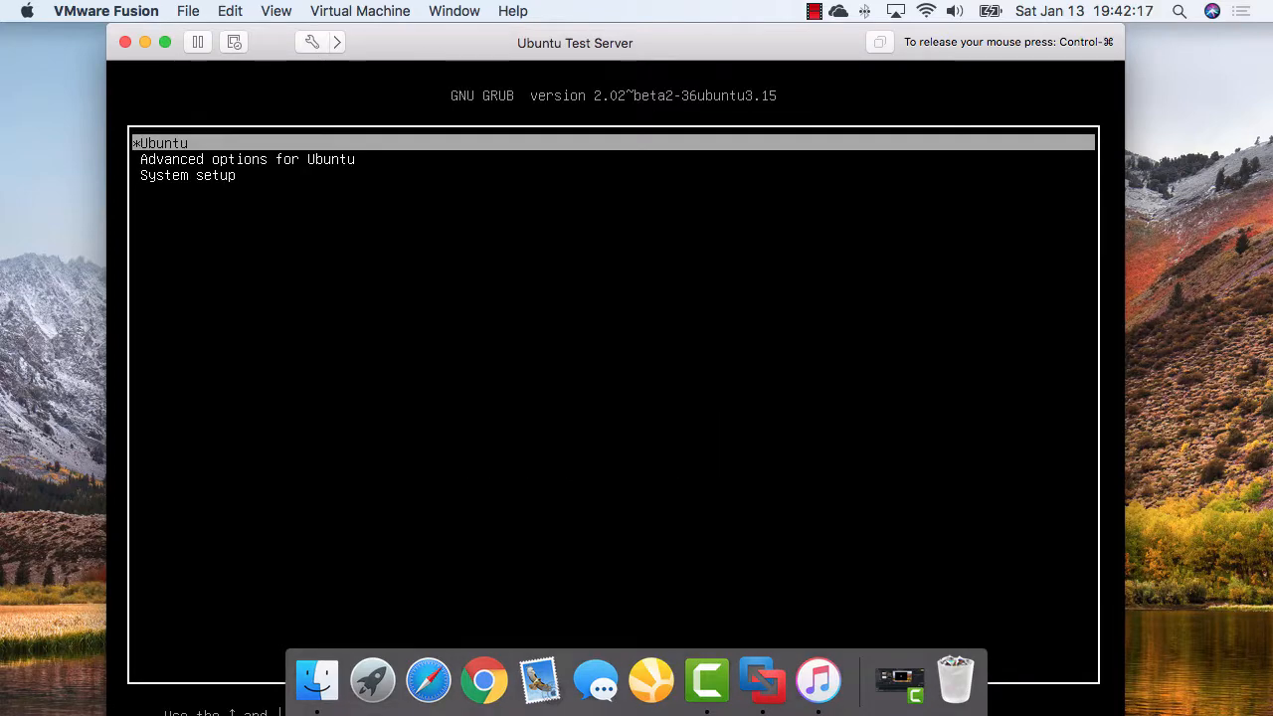
Boot the Ubuntu GRUB entry and enter the user's login name at the console prompt
key("Return")
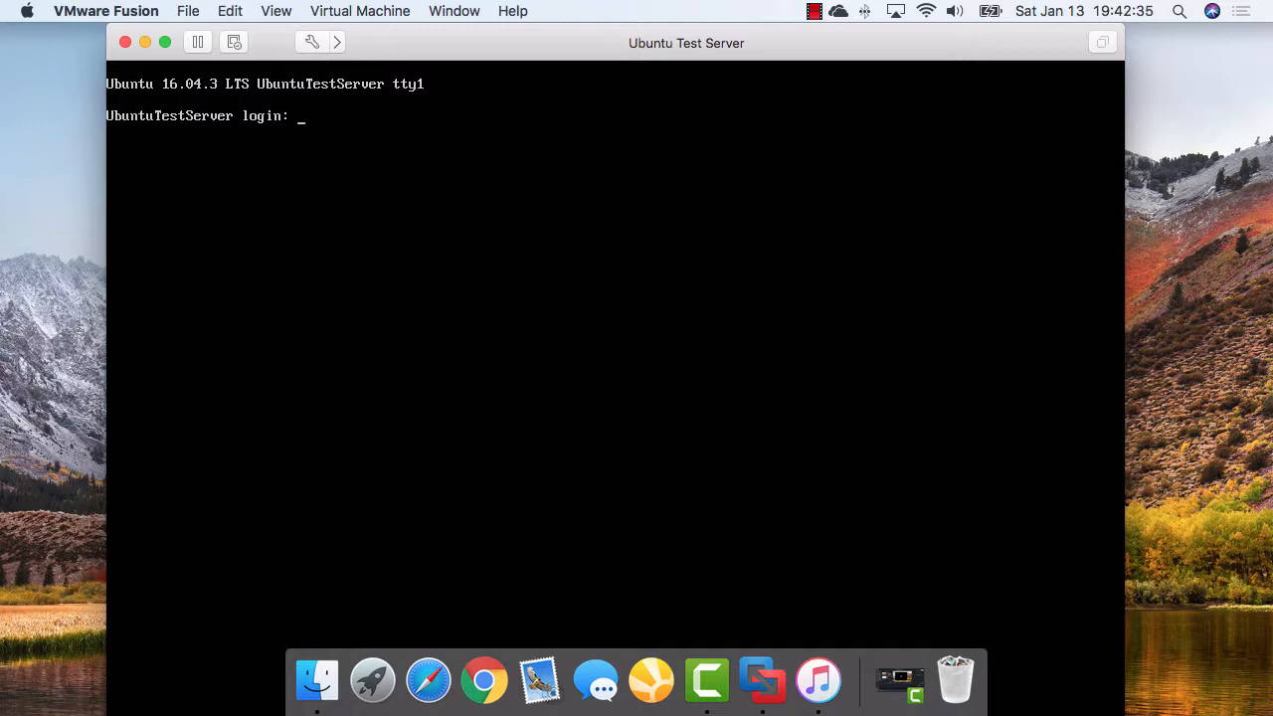
type("jason")
key("Return")
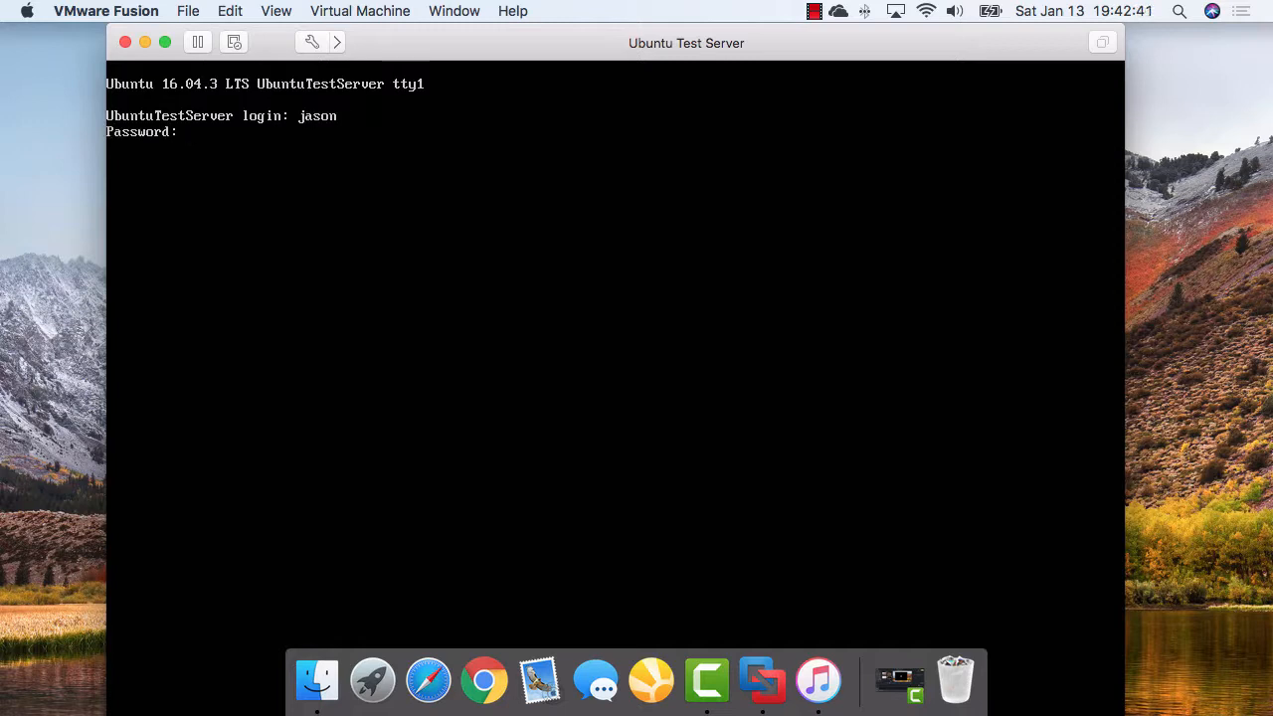
Log in to the Ubuntu console with the account password and clear the welcome text
key("Return")
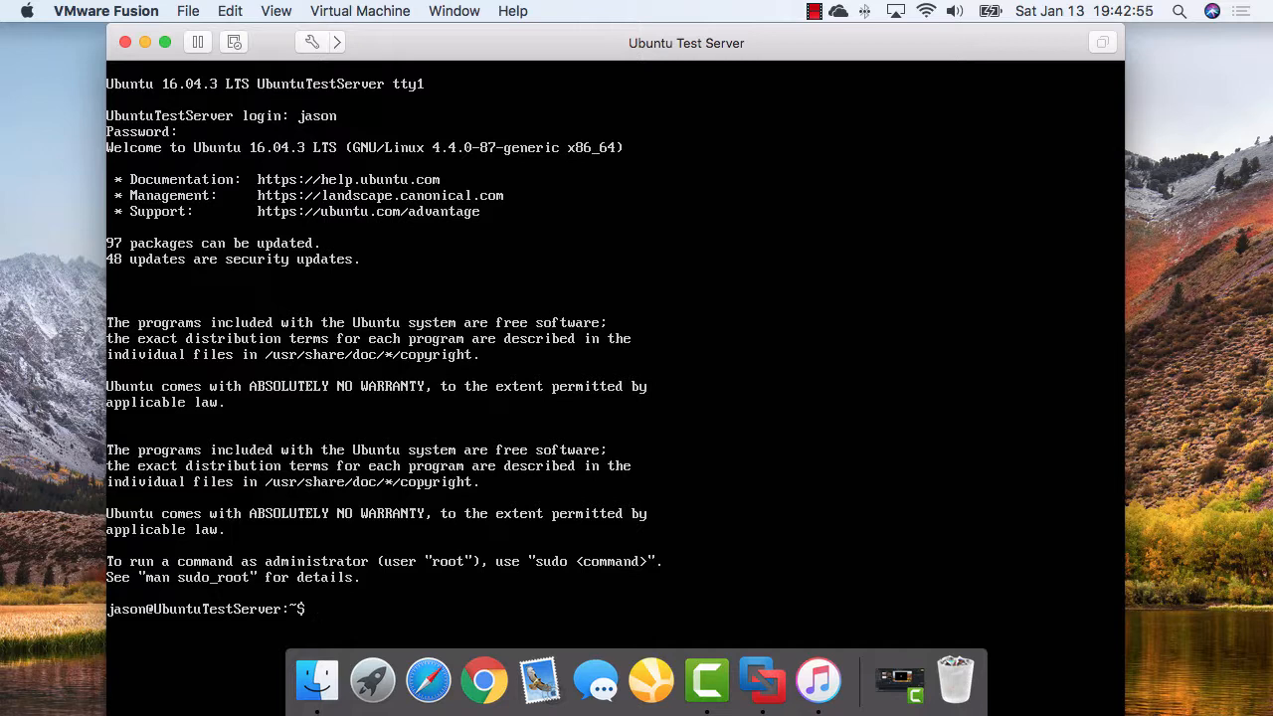
type("clear")
key("Return")
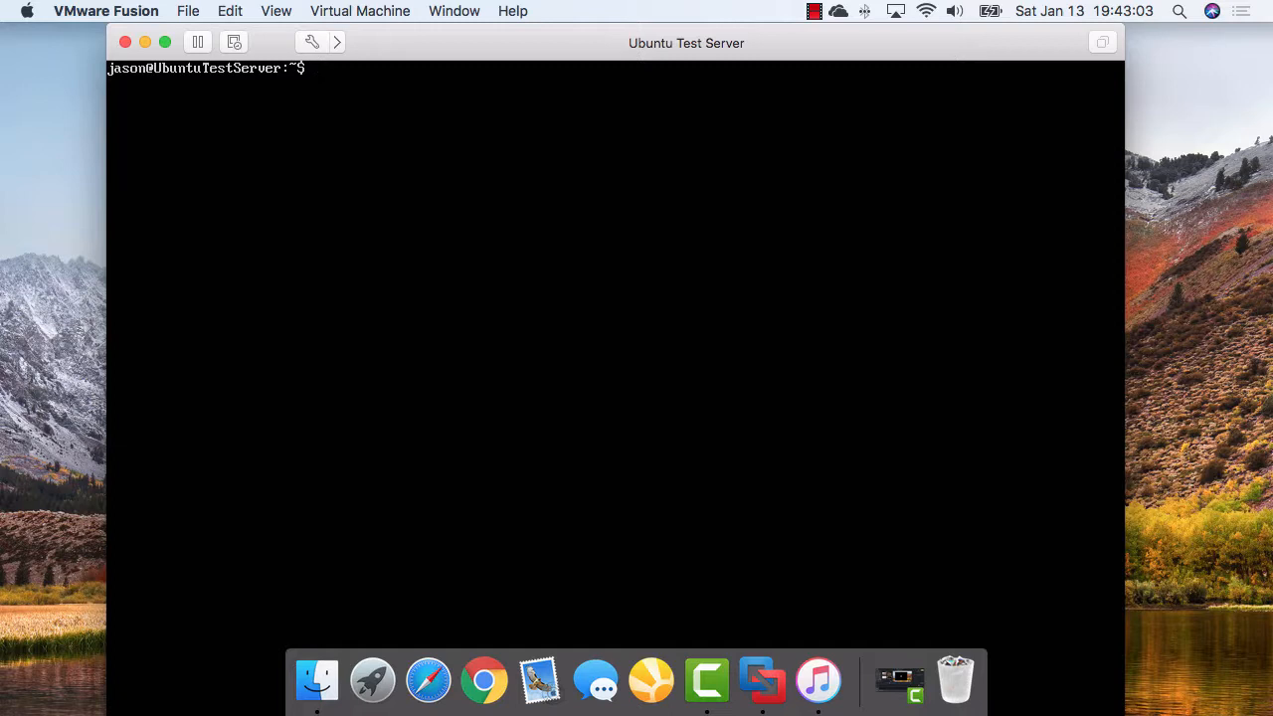
Run sudo apt-get update with the account password, then enter sudo apt-get upgrade at the prompt
type("sudo apt-get update")
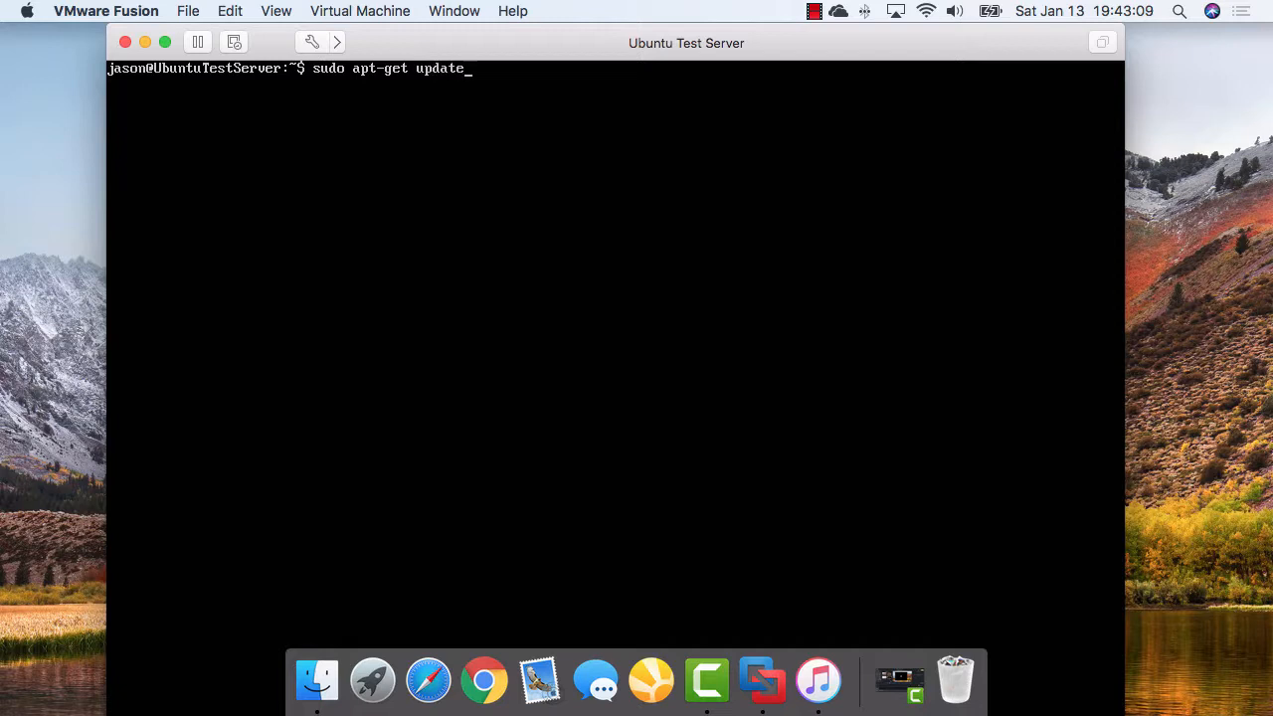
key("Return")
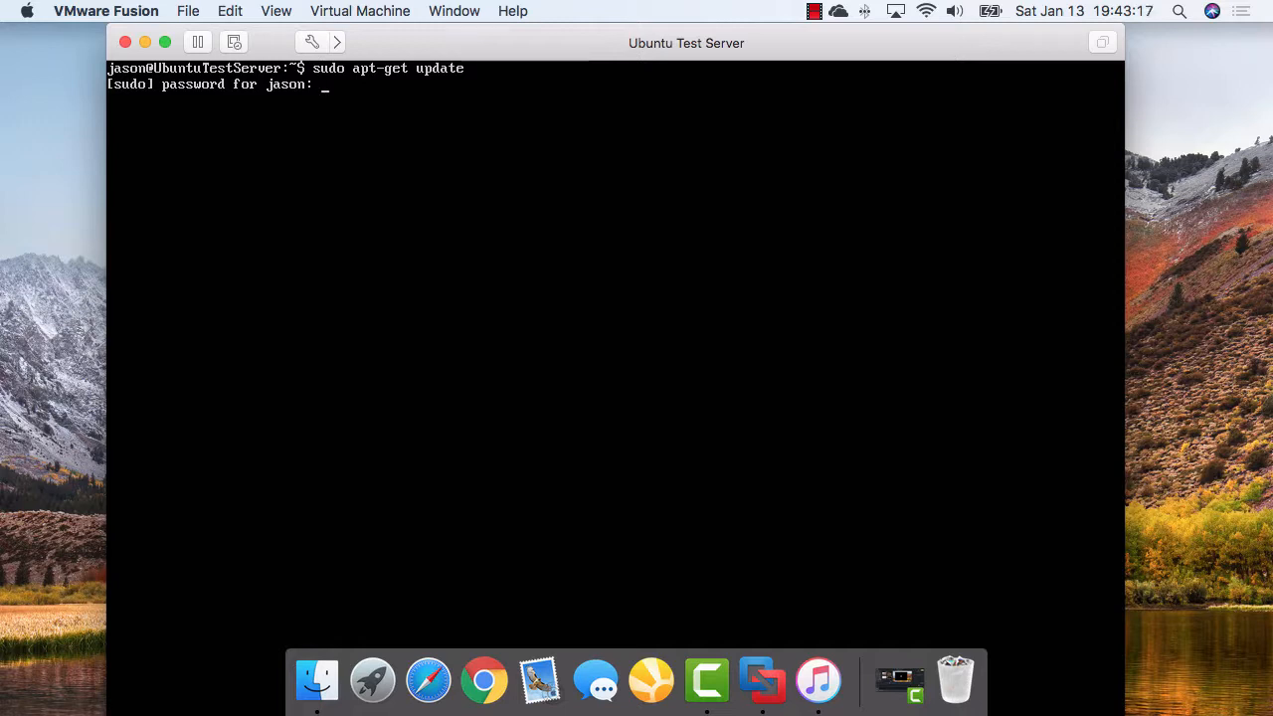
key("Return")
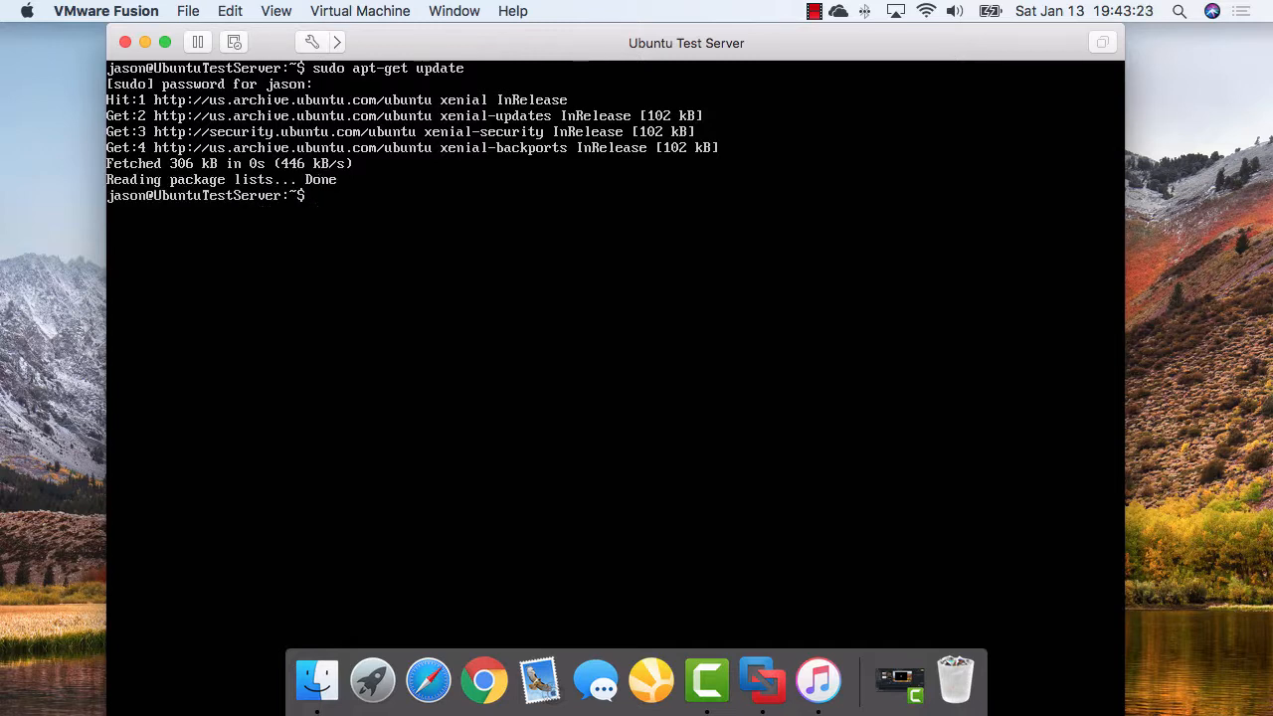
type("sudo apt-get upgrade")
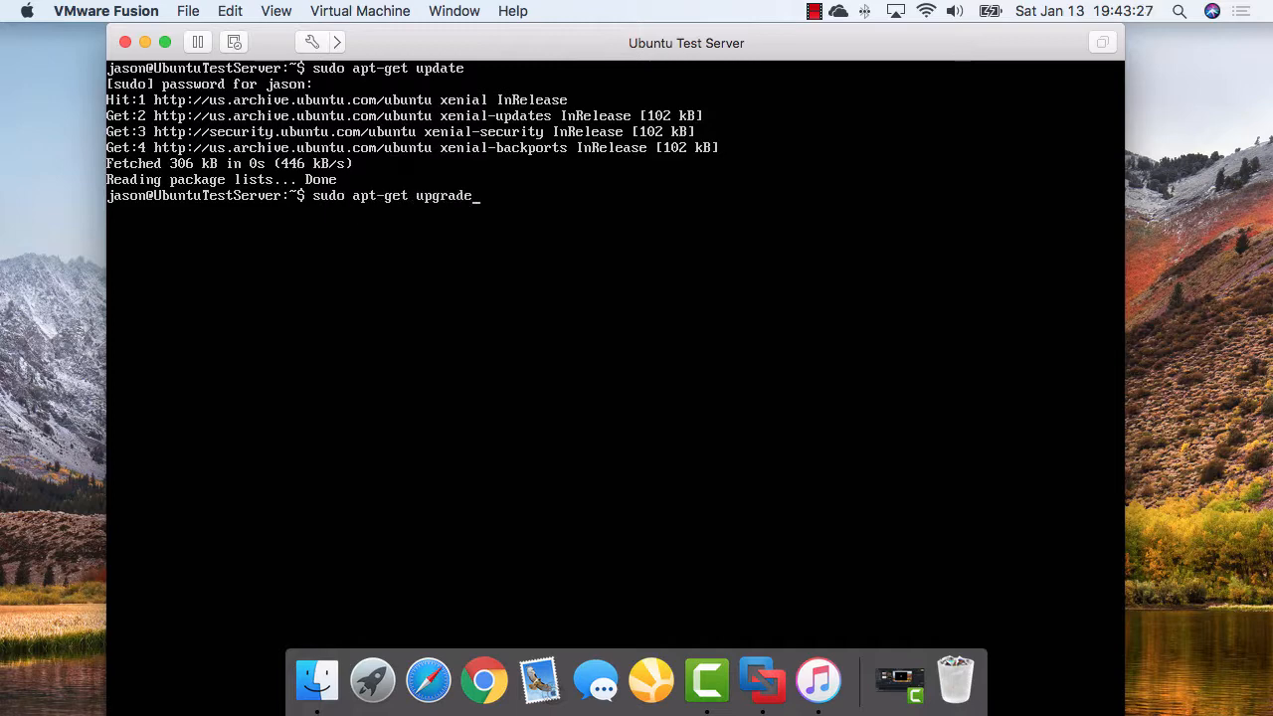
Start sudo apt-get upgrade, decline the prompt to abort, and clear the screen
key("Return")
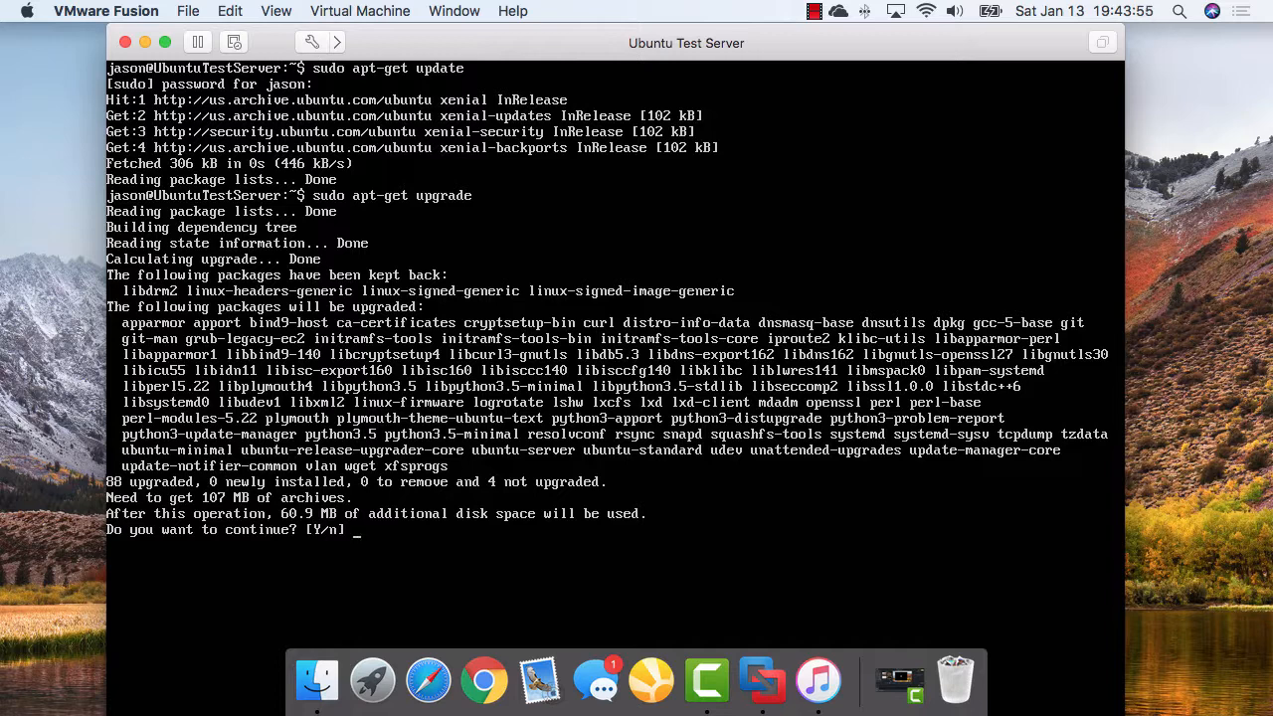
key("Return")
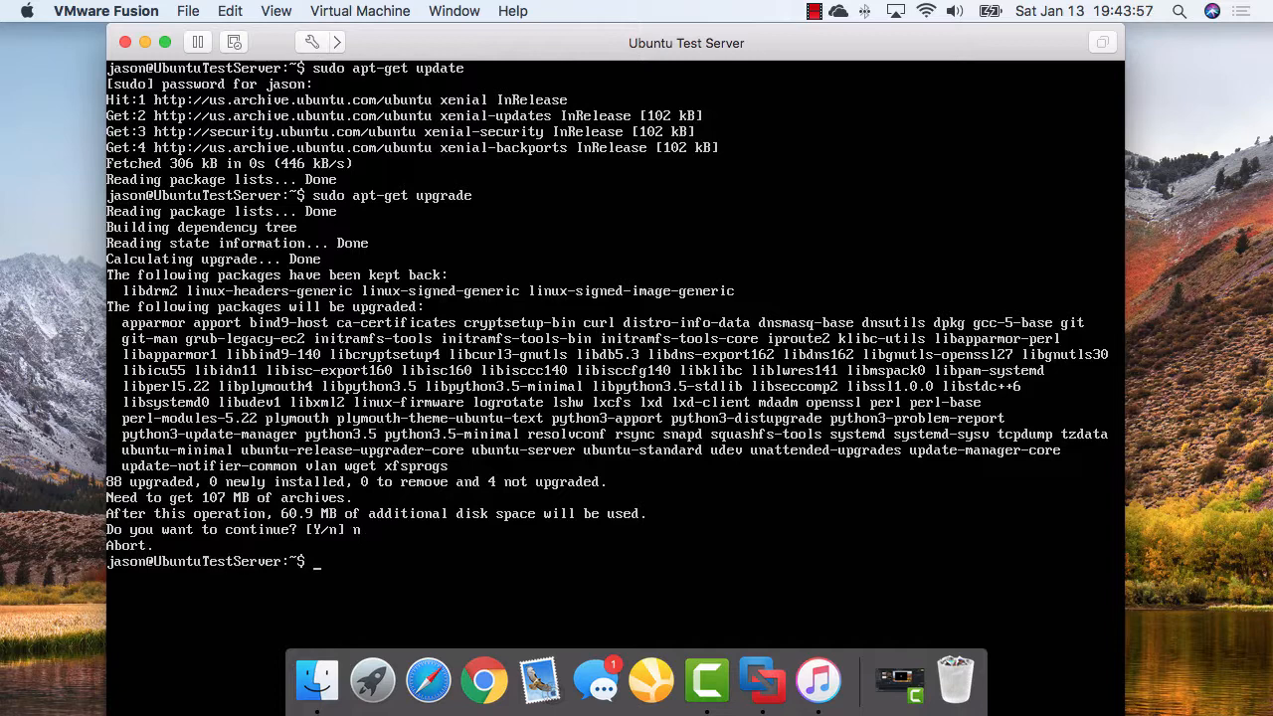
type("clear")
key("Return")
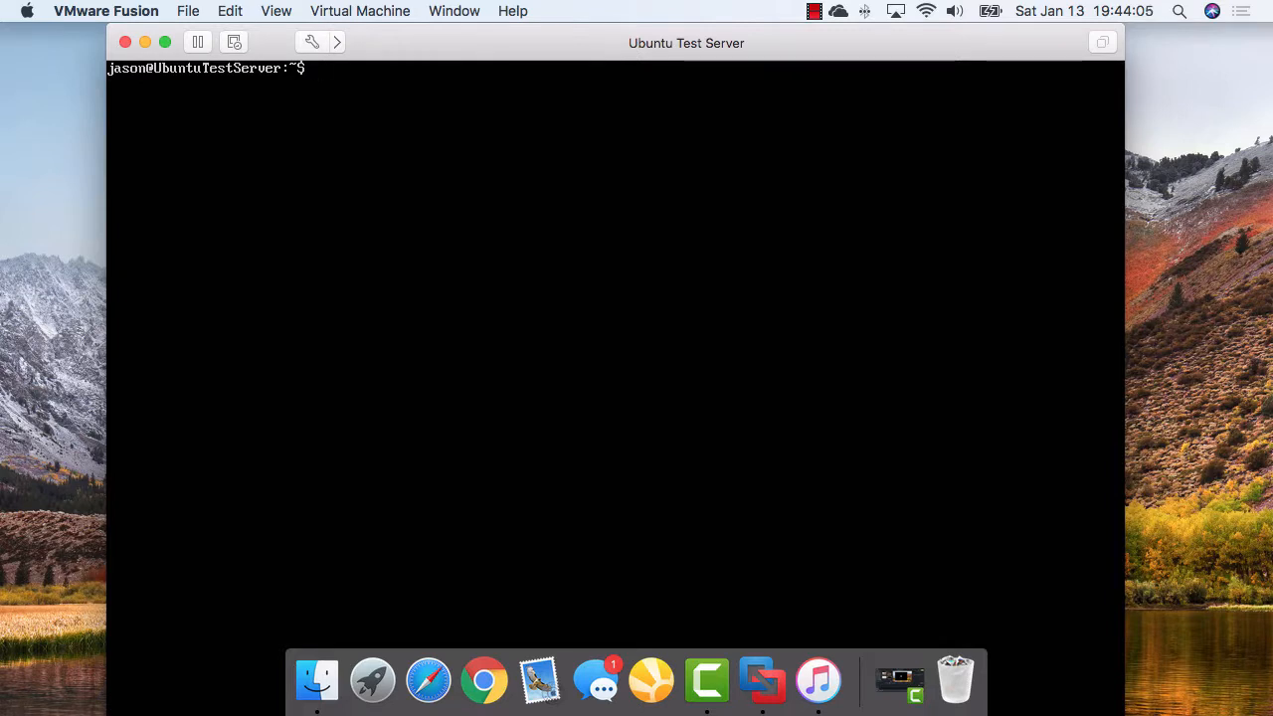
Rerun sudo apt-get upgrade from command history and accept upgrading the 88 packages
key("Up")
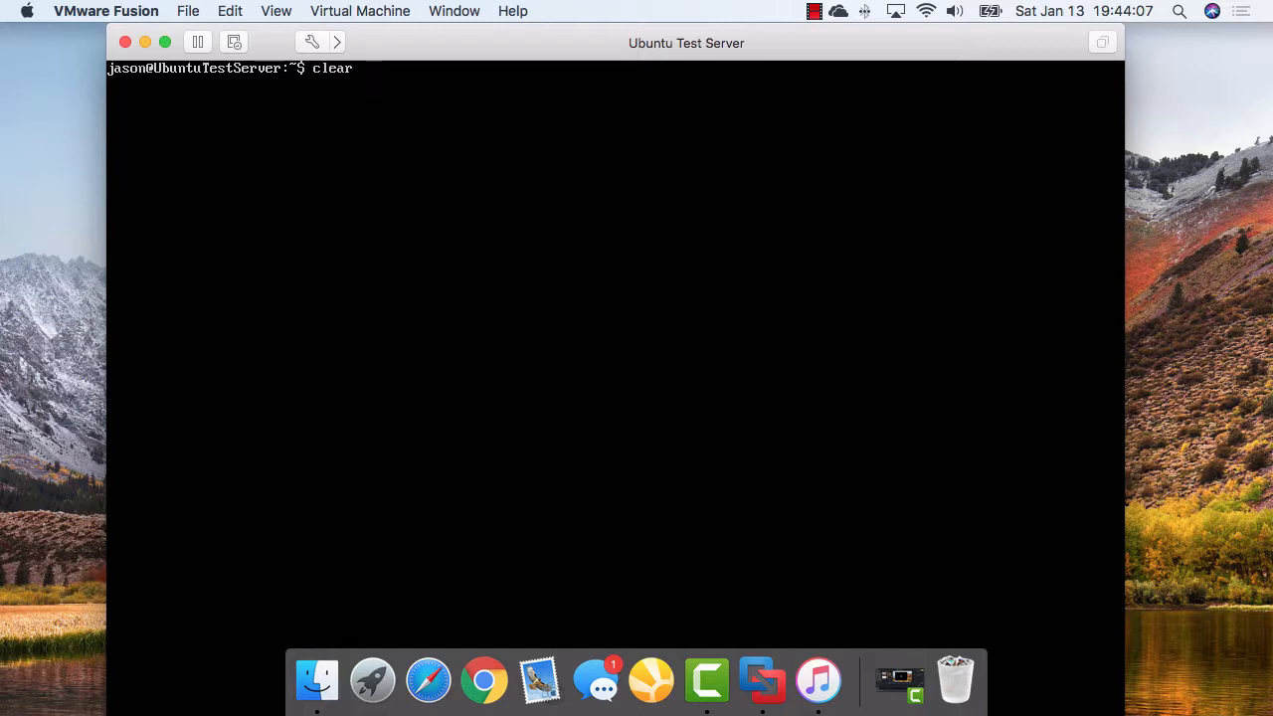
key("Up")
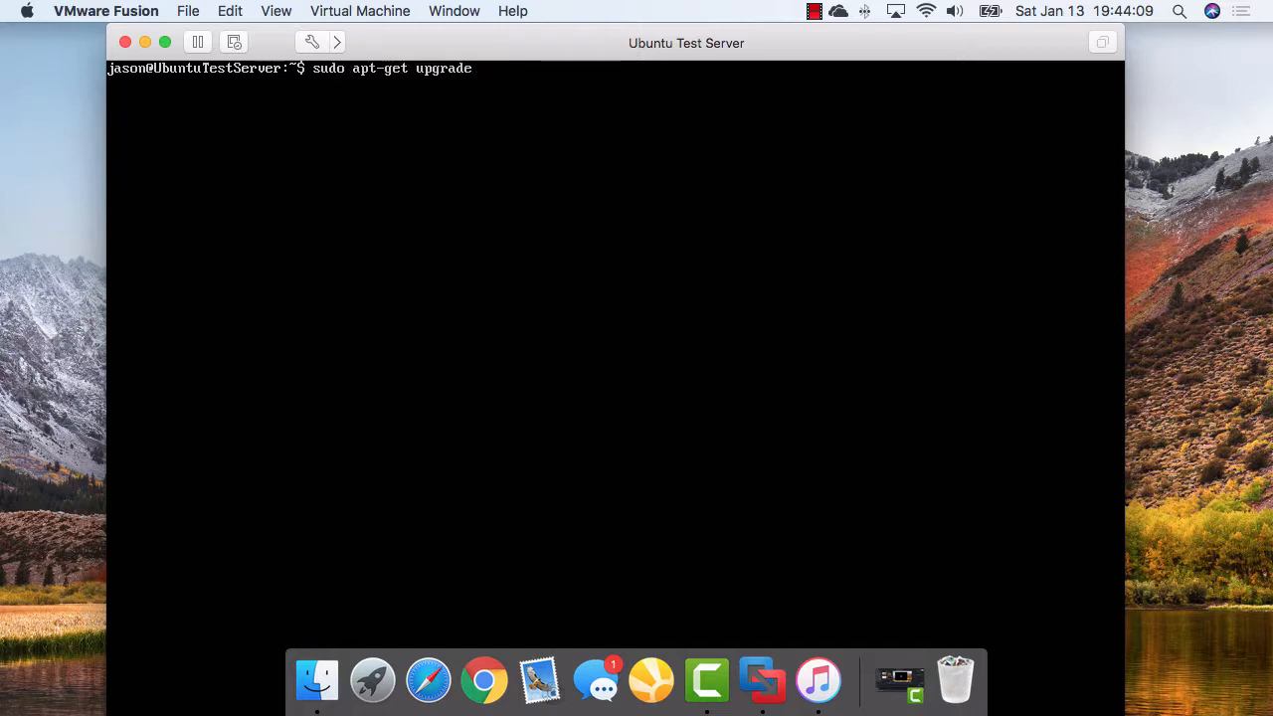
key("Down")
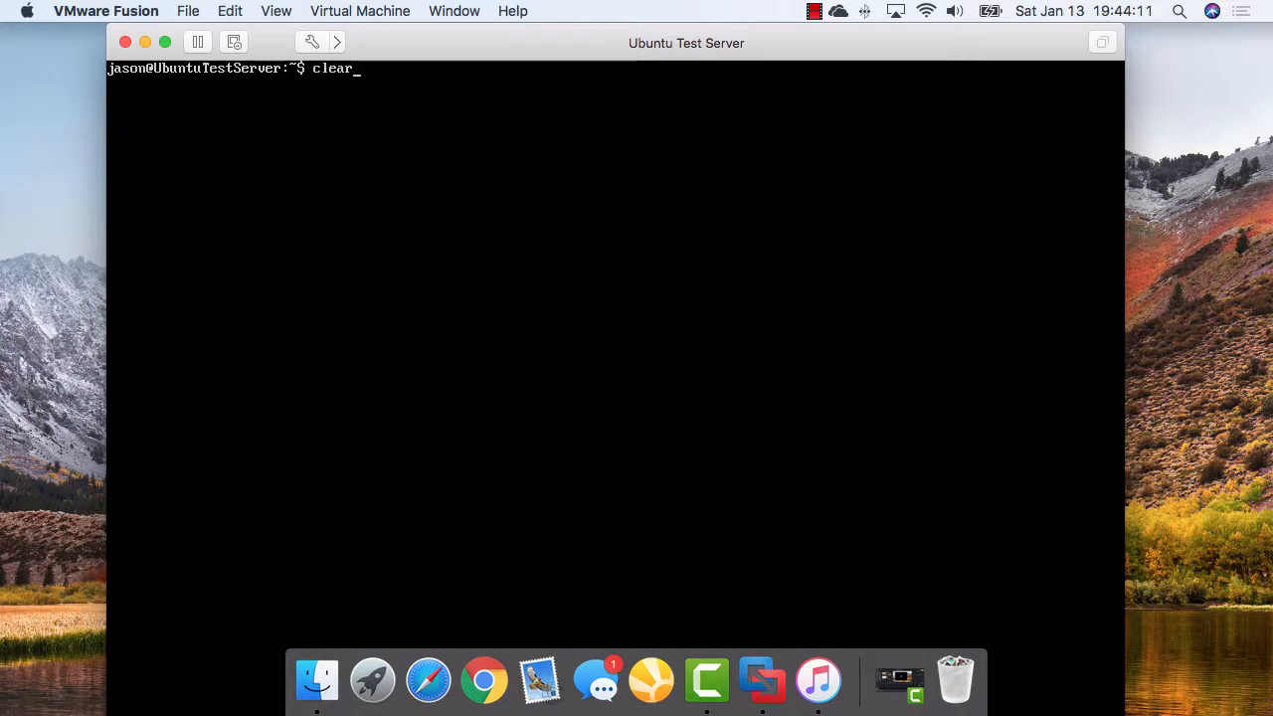
key("Up")
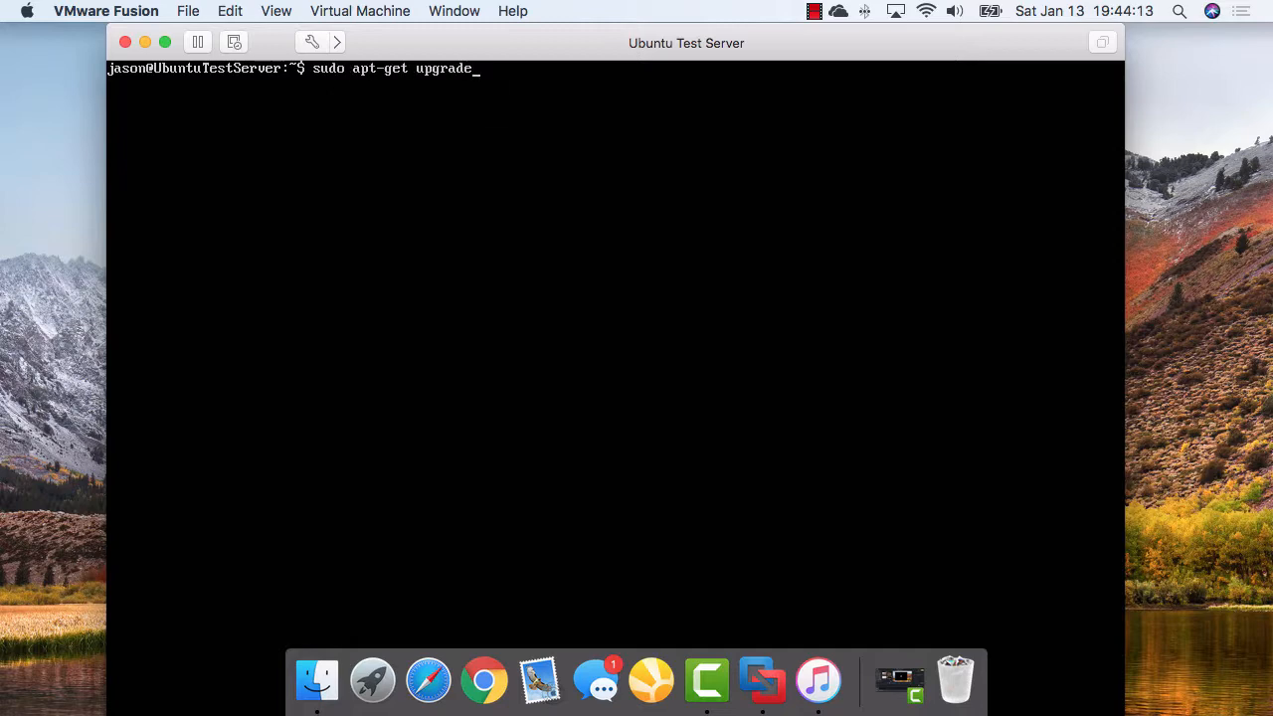
key("Return")
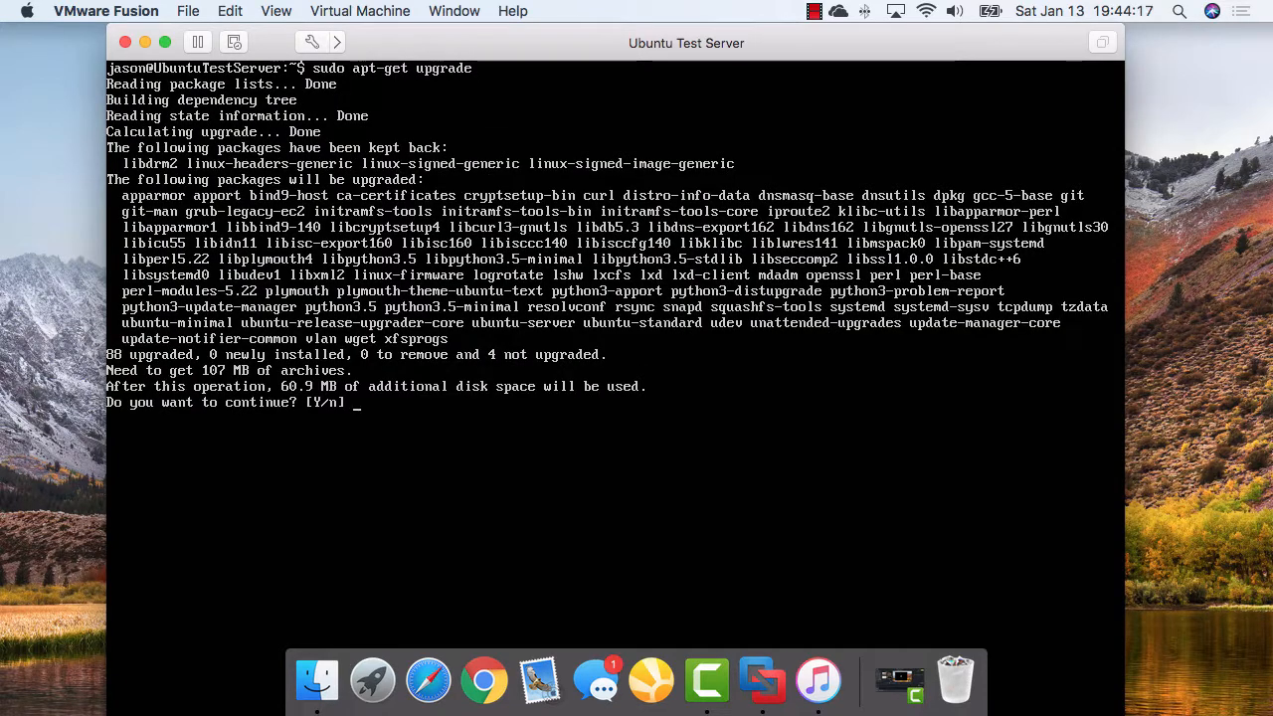
key("Return")
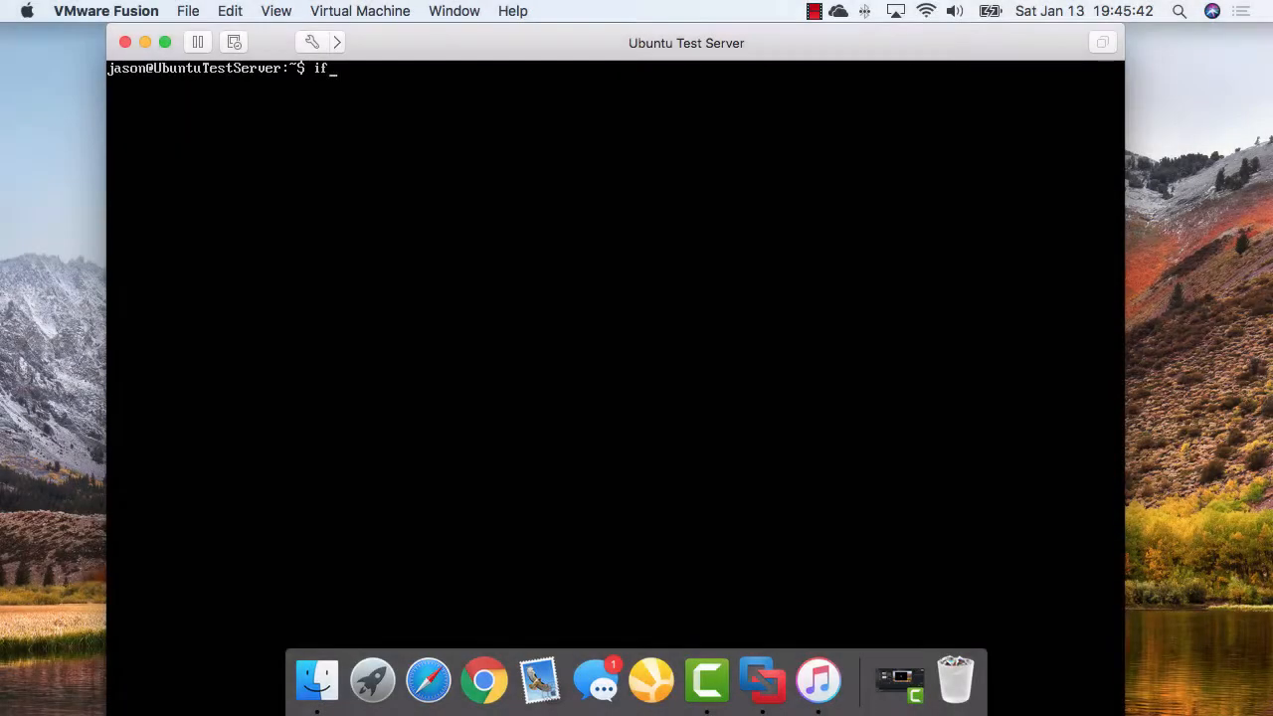
Run ifconfig to read the ens33 IP address, 172.16.120.128
type("config")
key("Return")
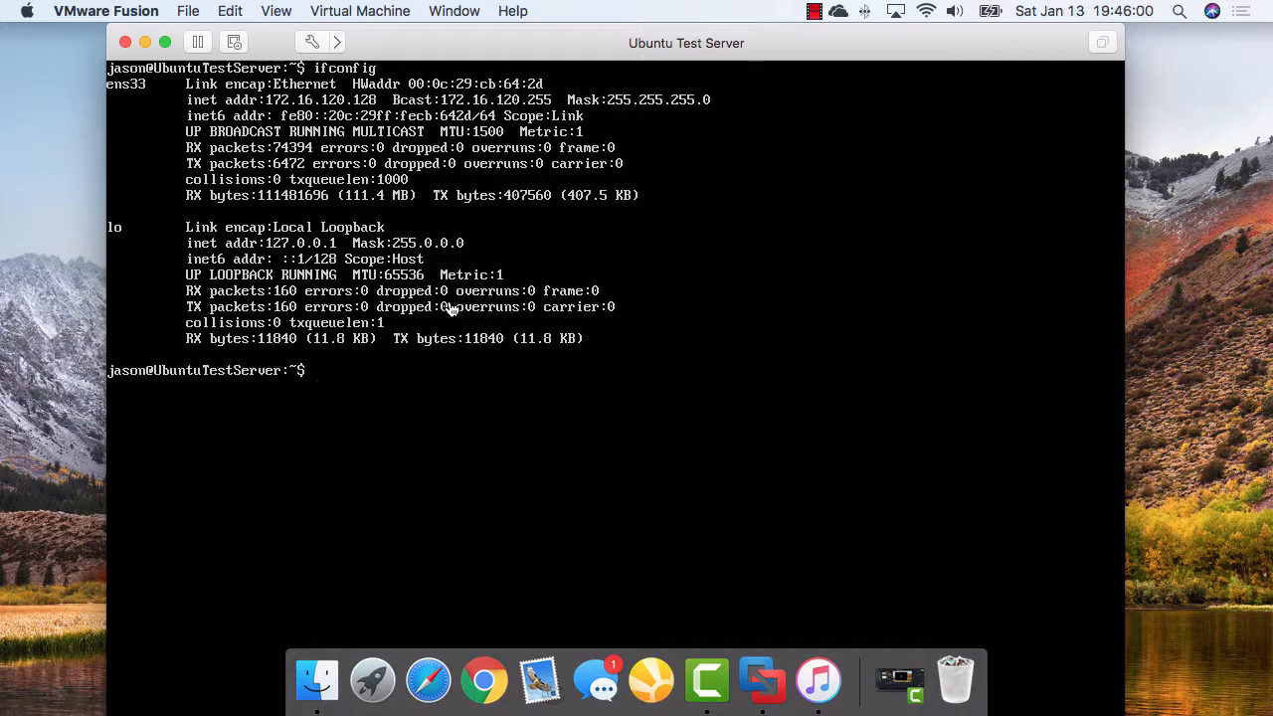
Launch Terminal on the Mac through Spotlight search
key("super+space")
type("term")
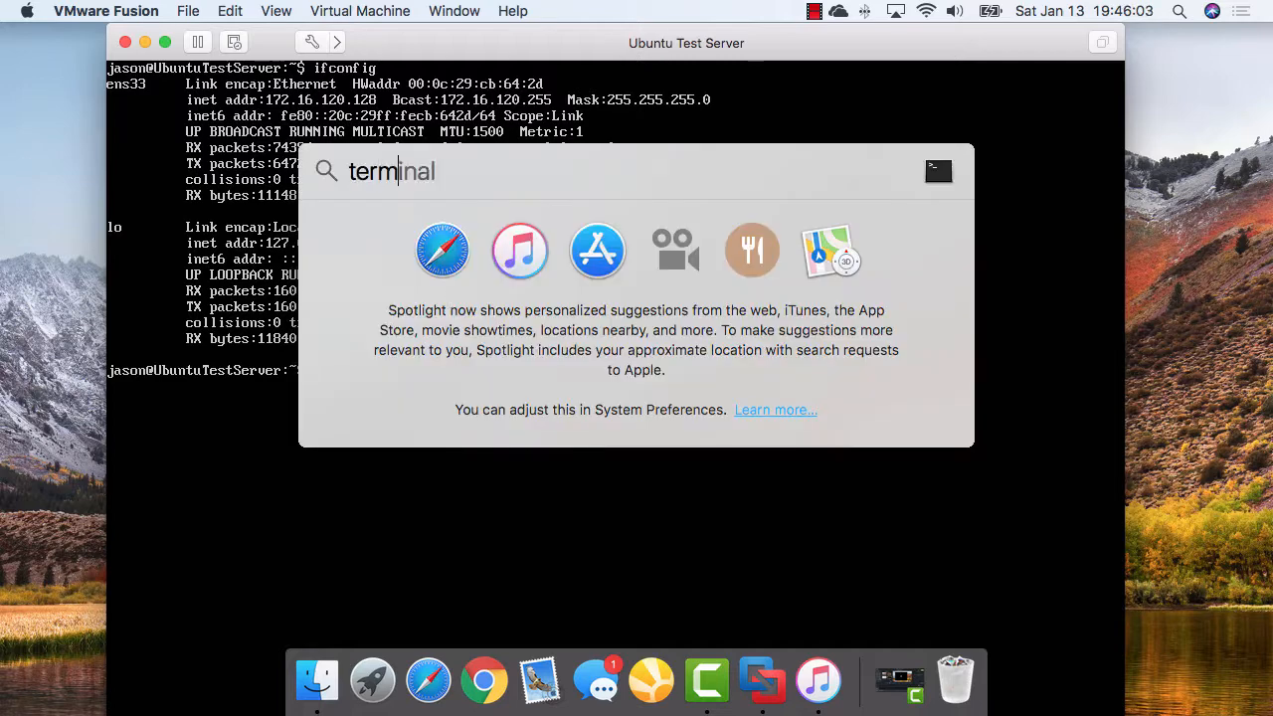
key("Return")
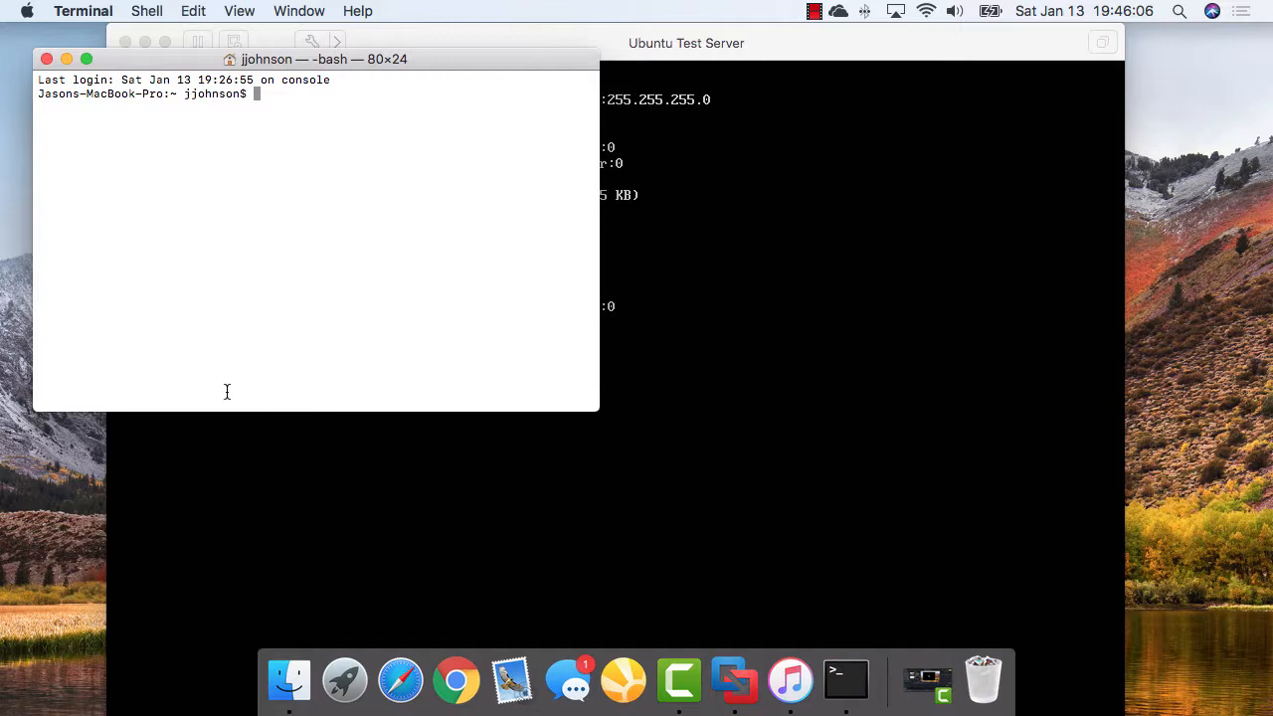
SSH to the server user at 172.16.120.128, trust its host key, and log in with the password
type("ssh jason@")
left_click_drag(195, 60, 297, 116)
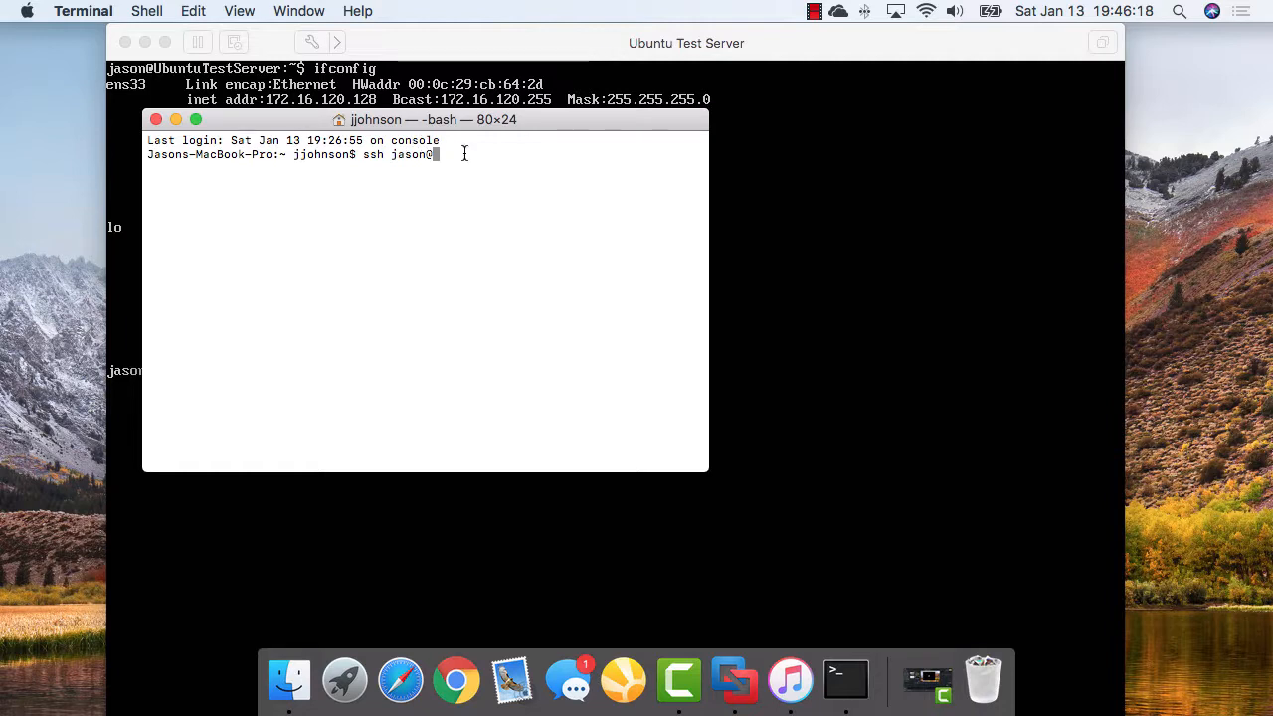
type("172.16.120.128")
key("Return")
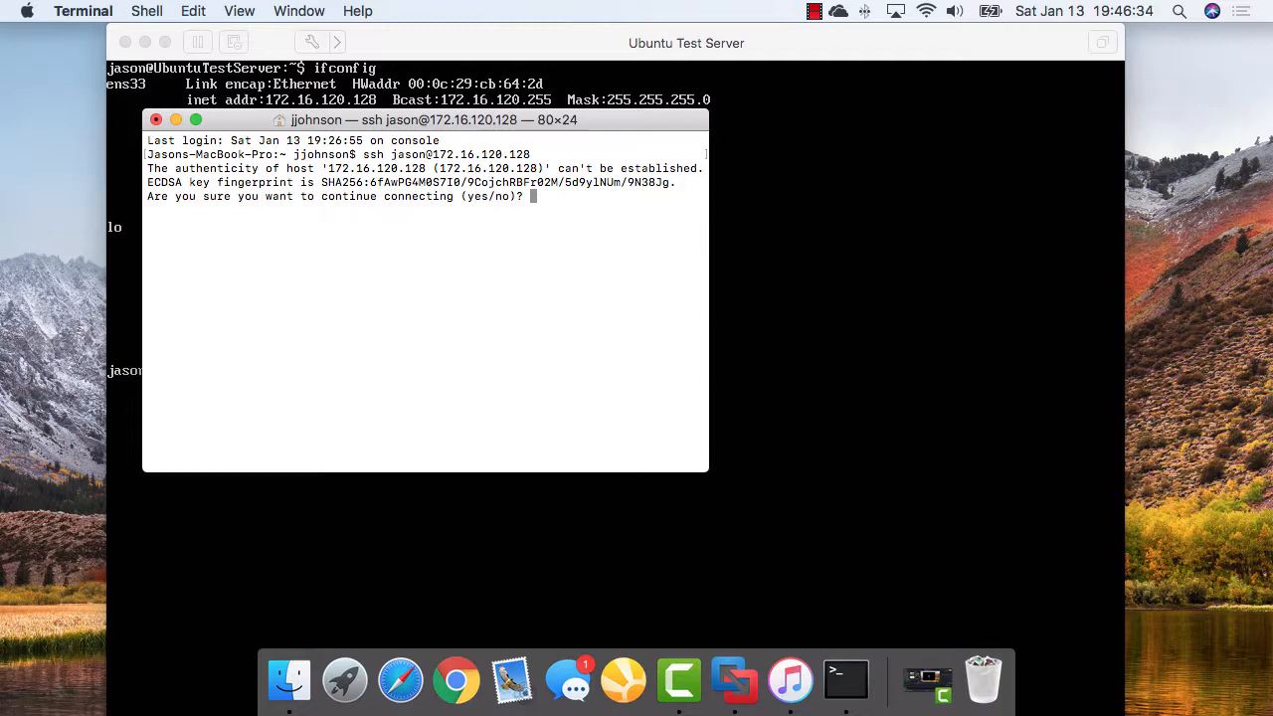
type("yes")
key("Return")
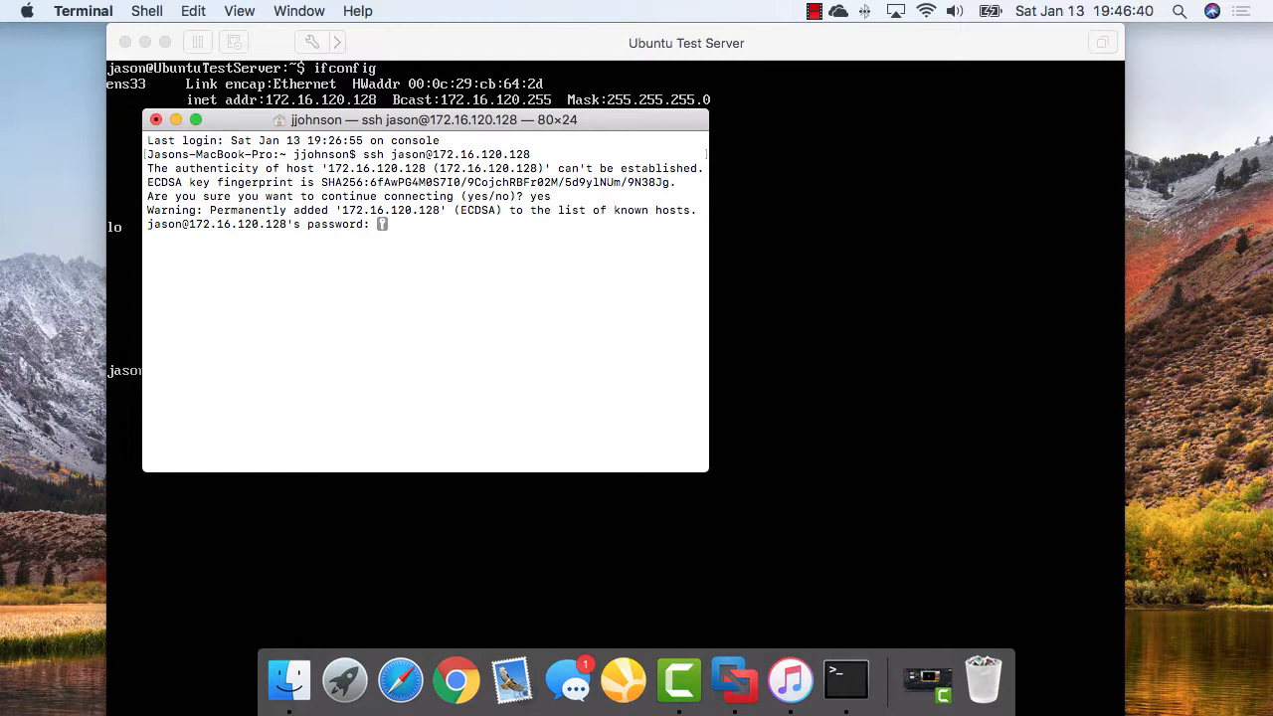
key("Return")
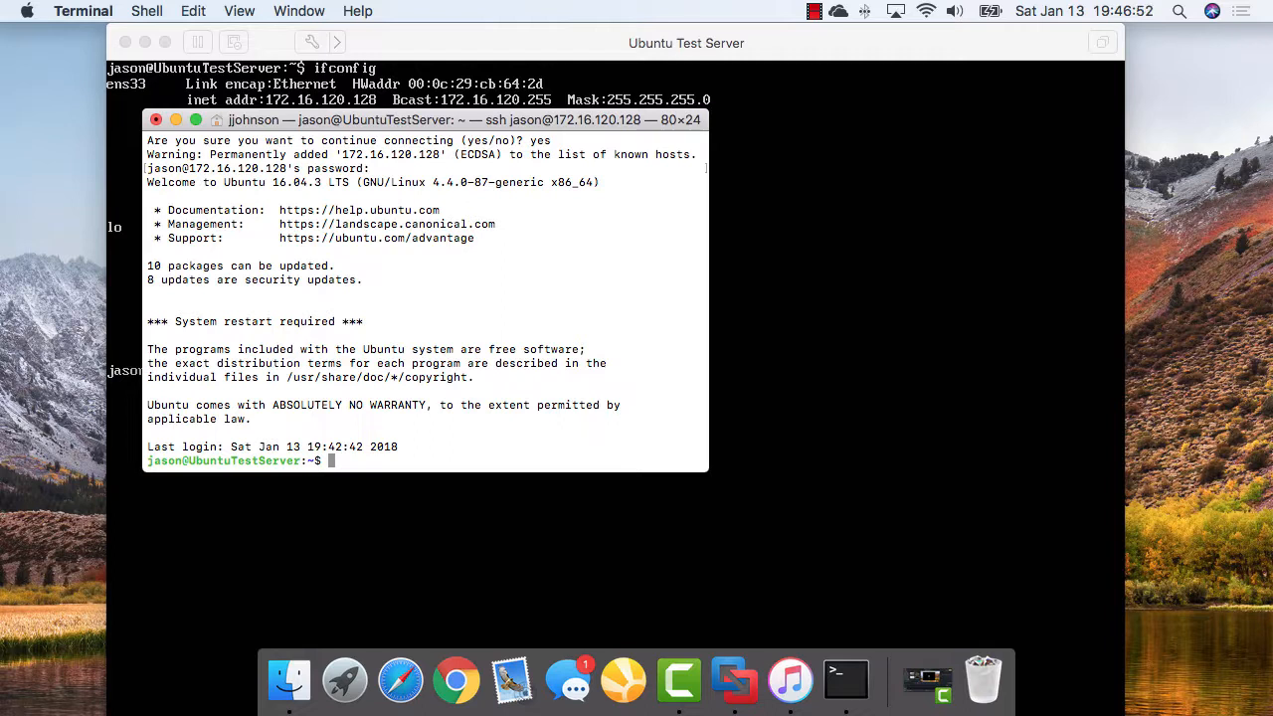
Minimize the Ubuntu Test Server VM window and move the Terminal SSH session to the top
left_click_drag(423, 120, 342, 149)
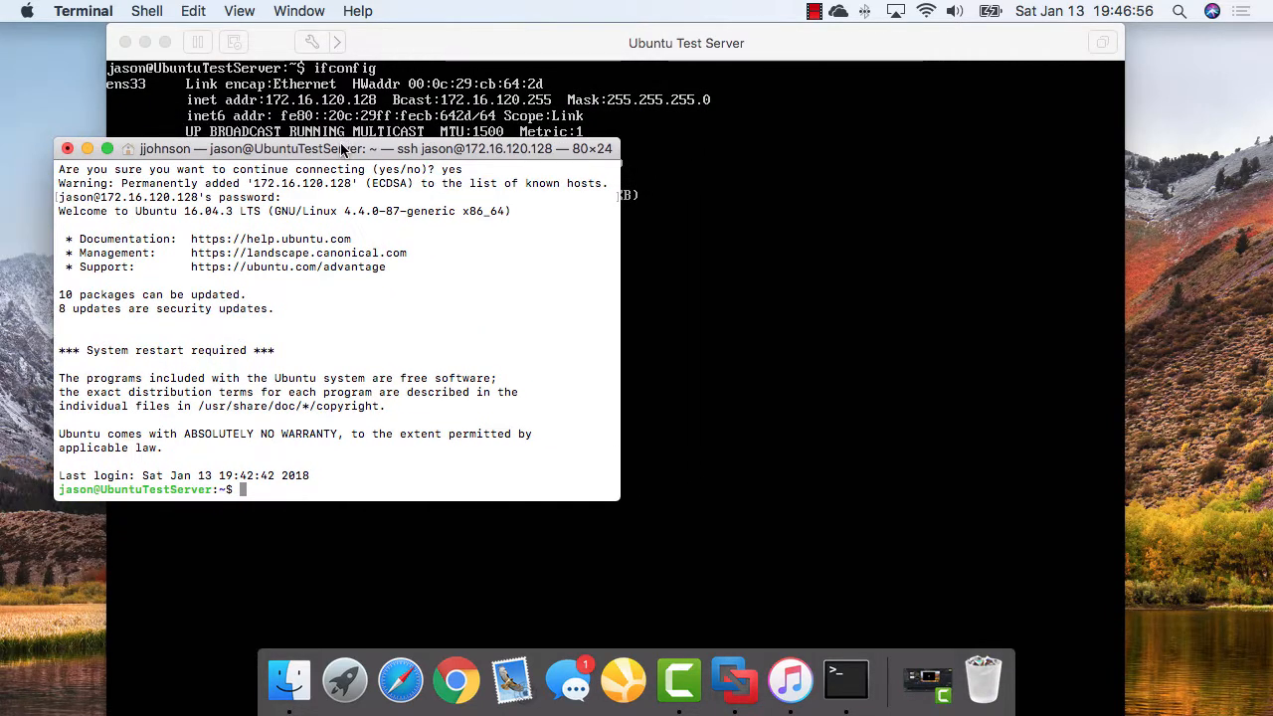
left_click(383, 49)
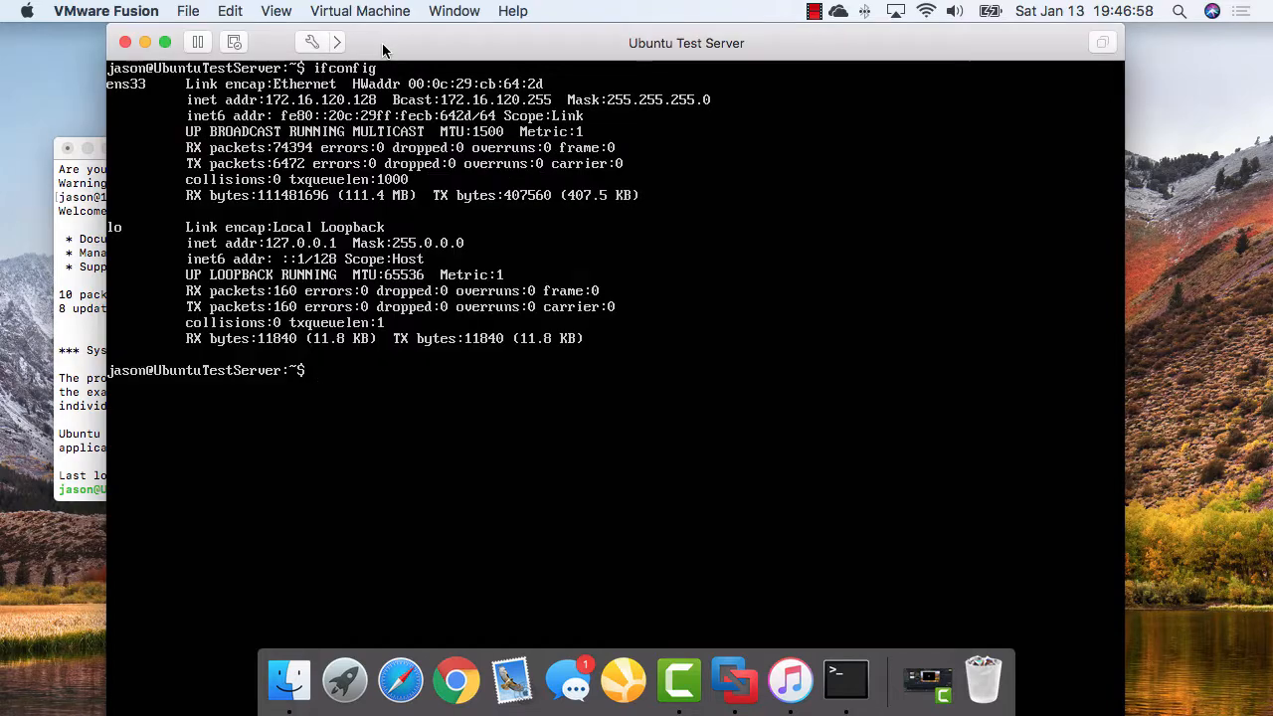
left_click(144, 43)
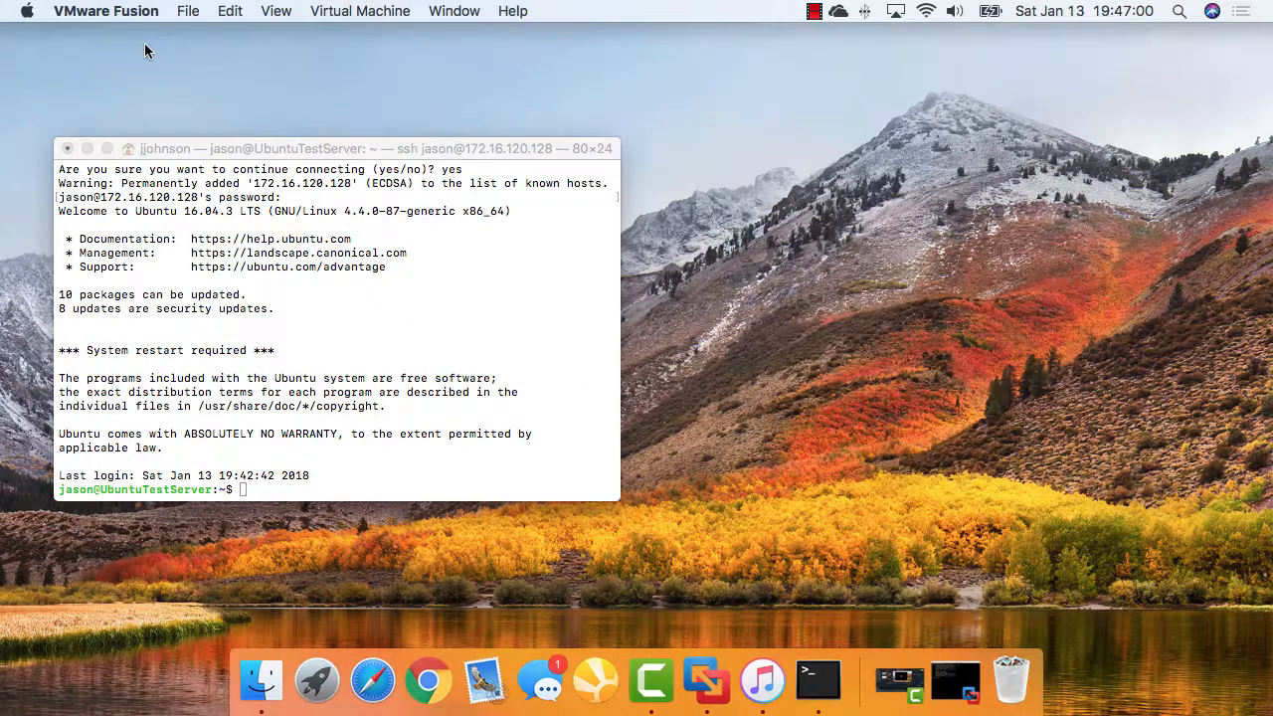
left_click_drag(229, 153, 448, 62)
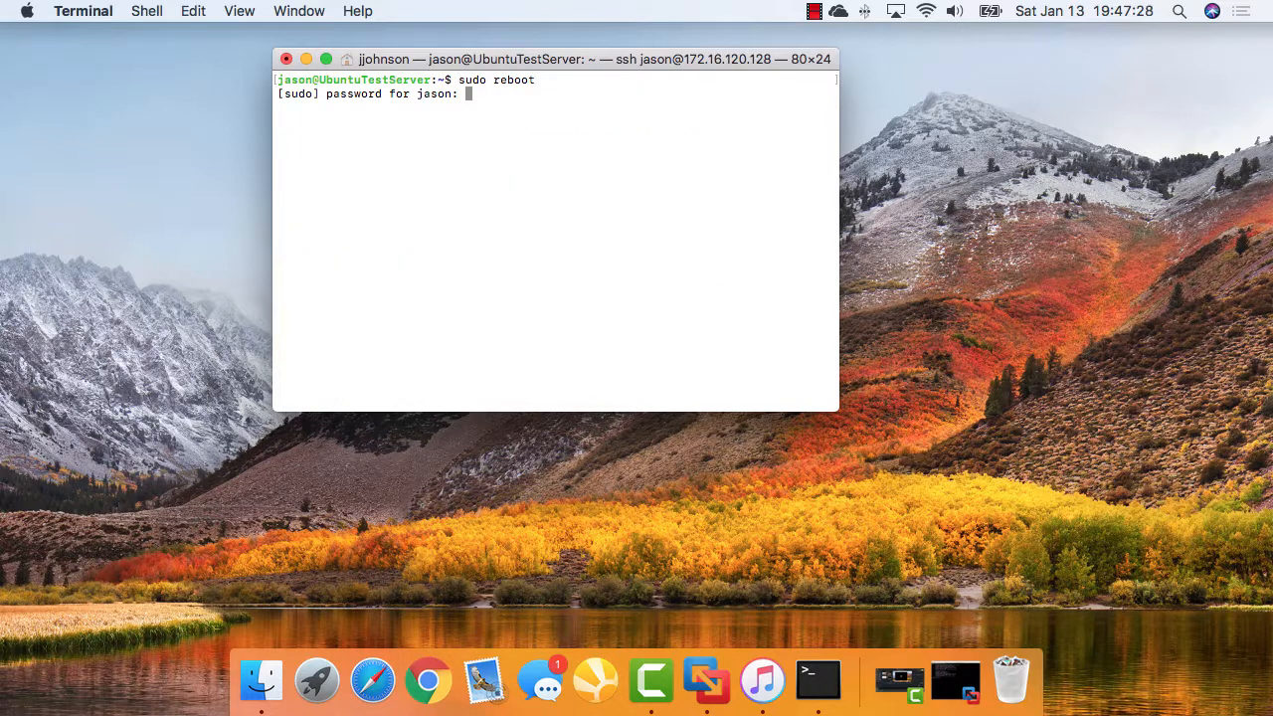
Reboot the server with sudo reboot, watch it boot in the VM window, then minimize it
key("Return")
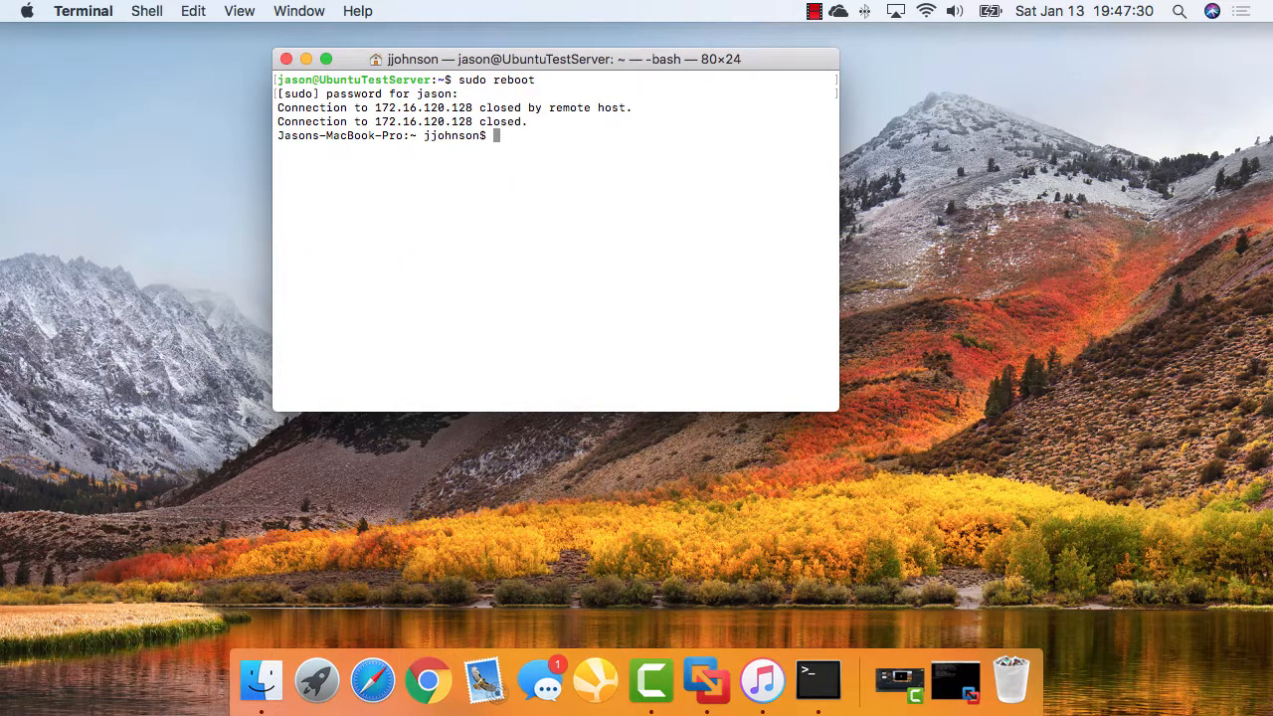
left_click(960, 676)
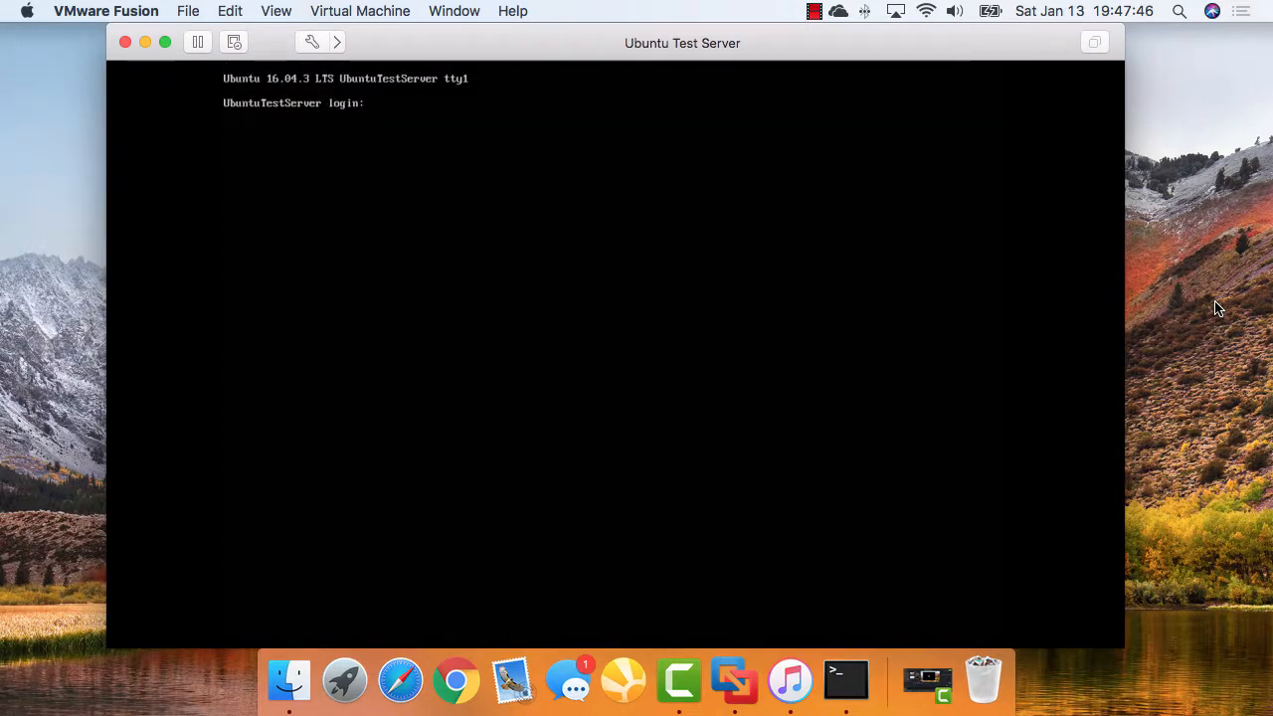
left_click(146, 42)
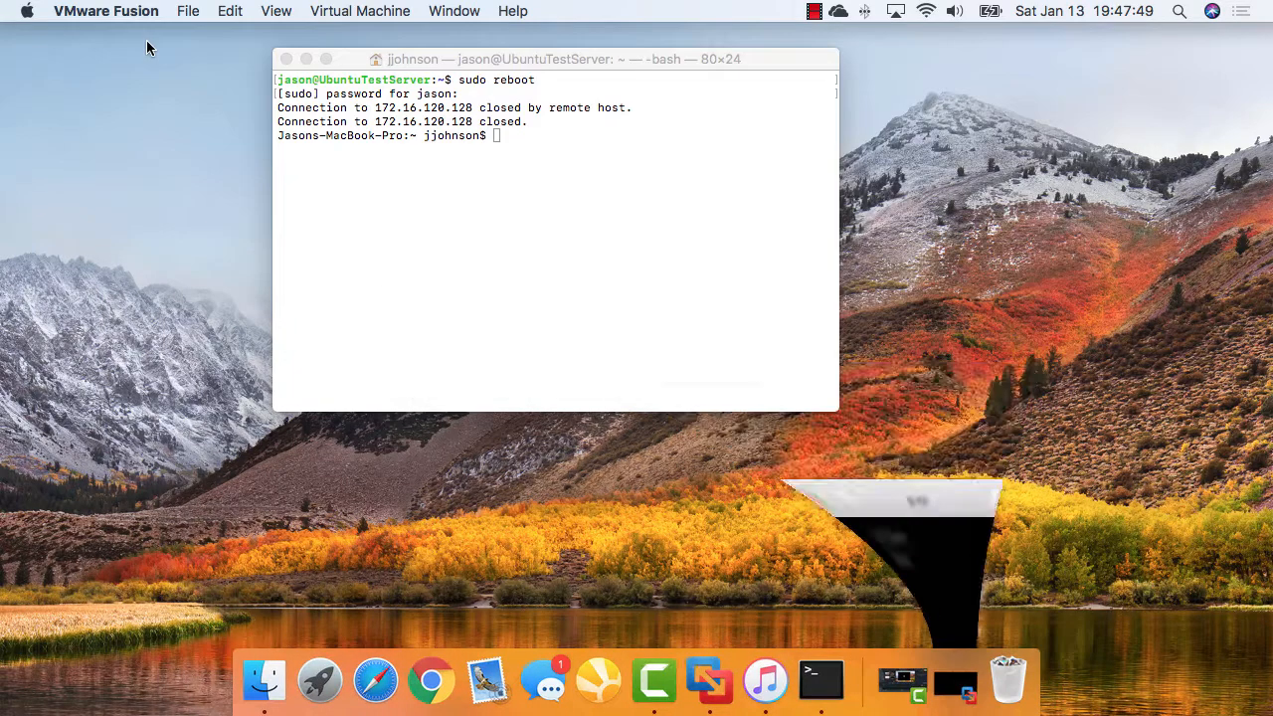
Reconnect to 172.16.120.128 with the recalled ssh command, log in, then exit to the Mac prompt
left_click(478, 212)
key("Up")
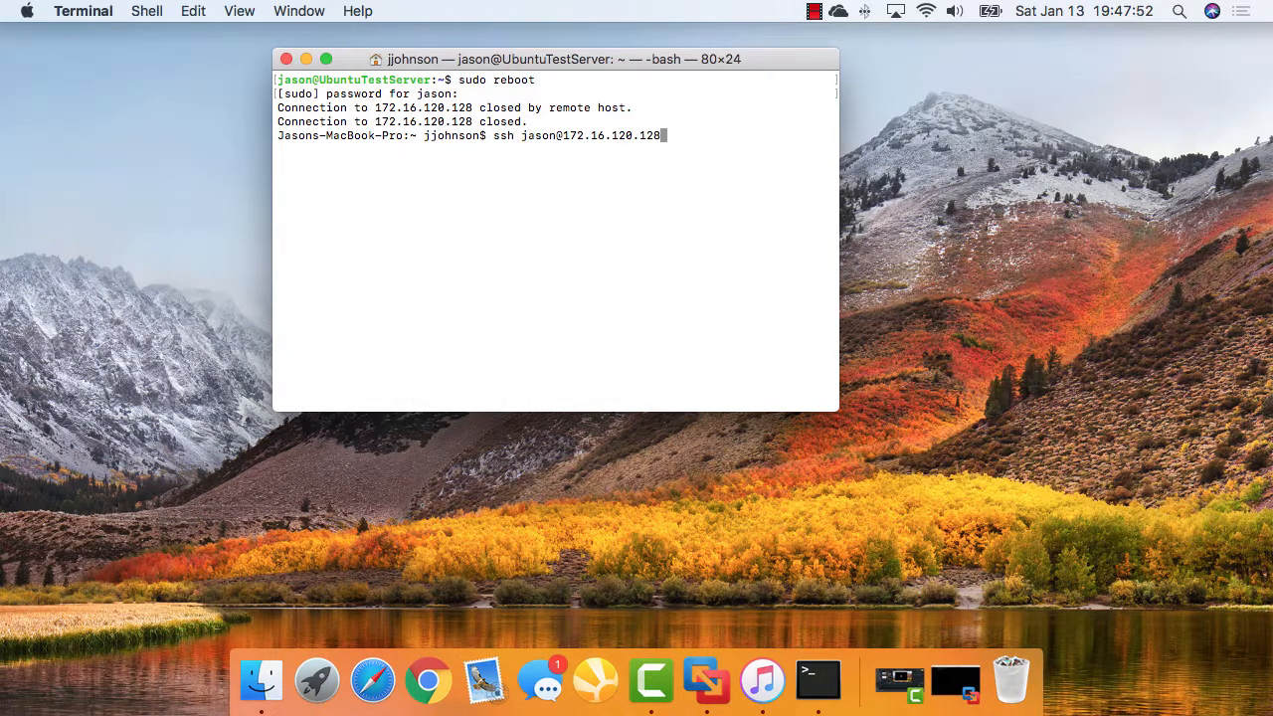
key("Up")
key("Down")
key("Return")
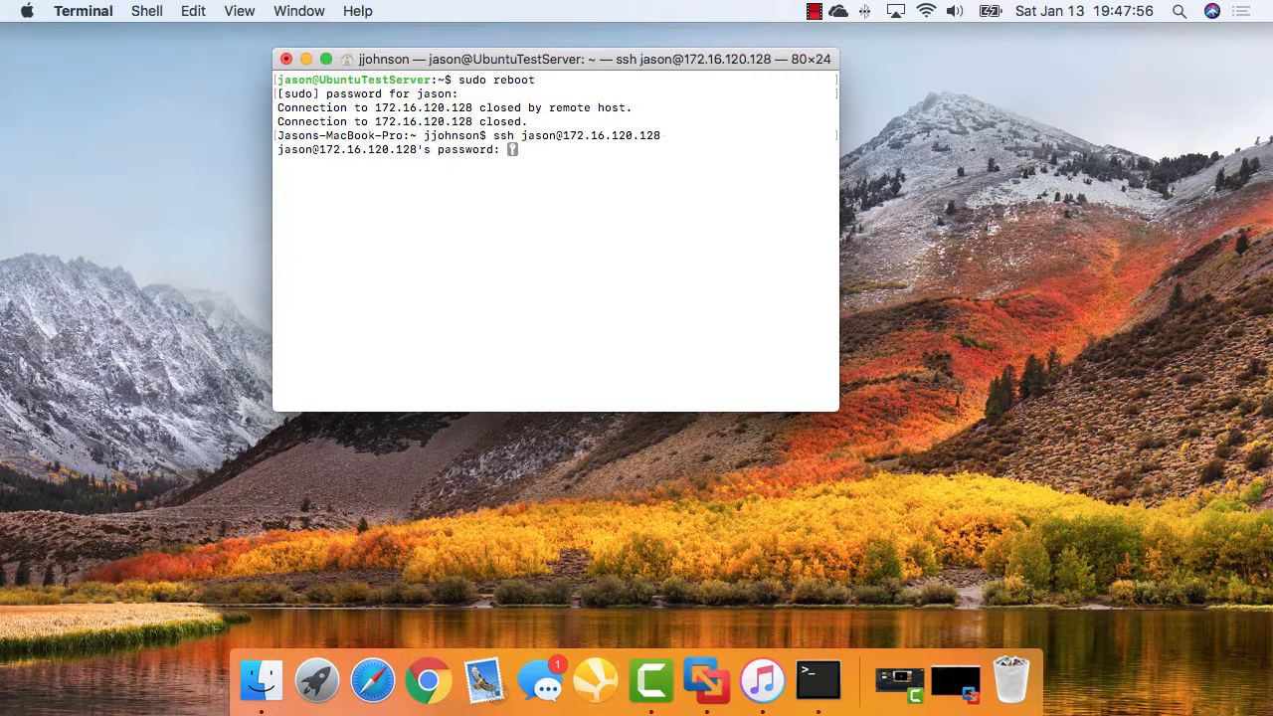
key("Return")
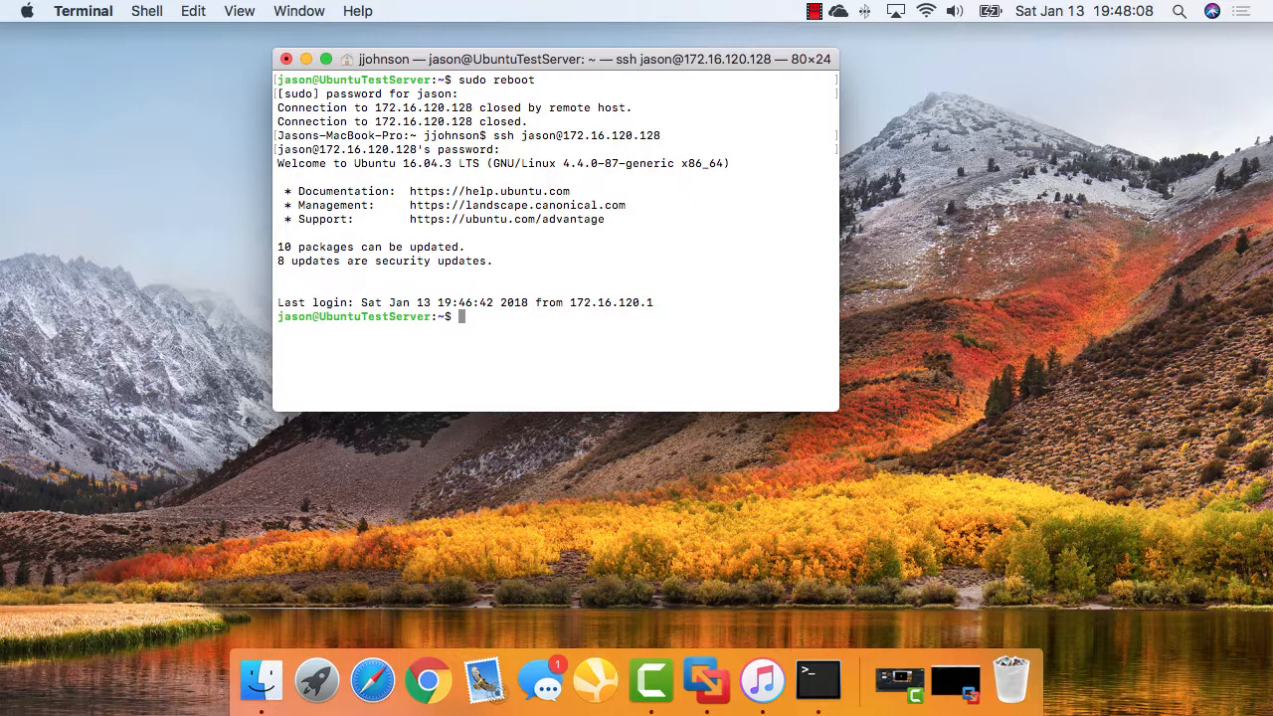
type("exit")
key("Return")
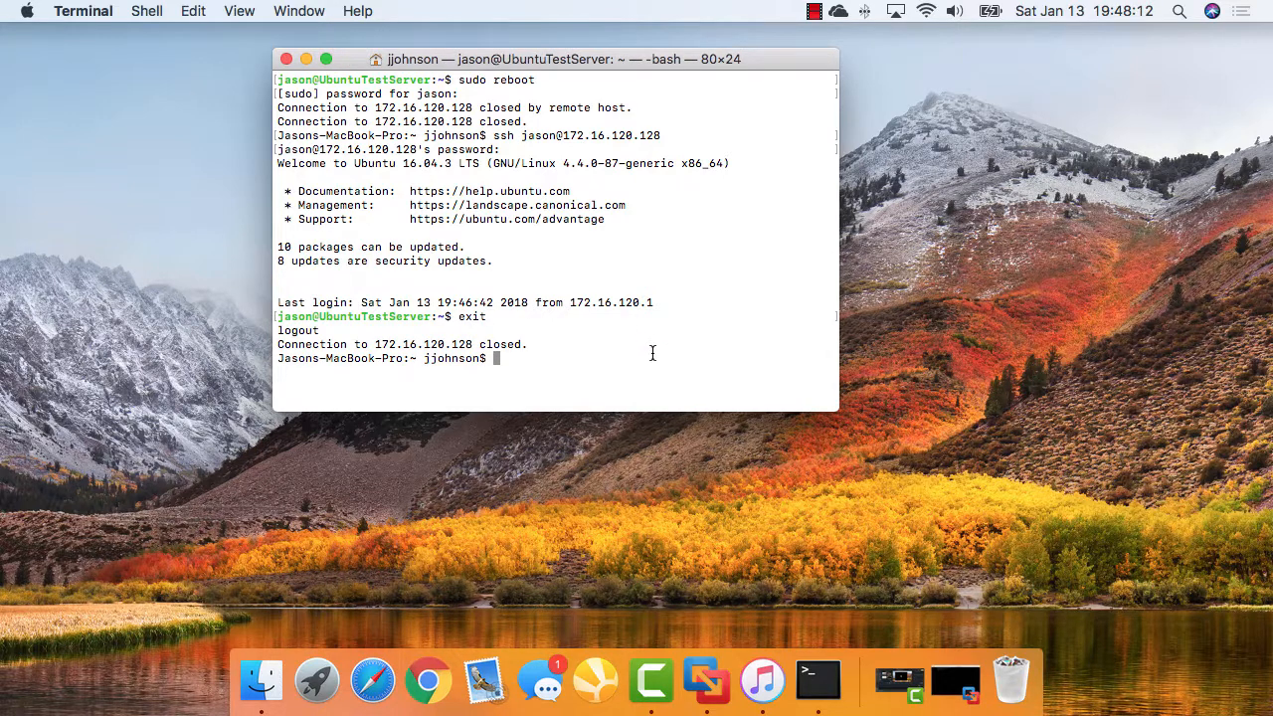